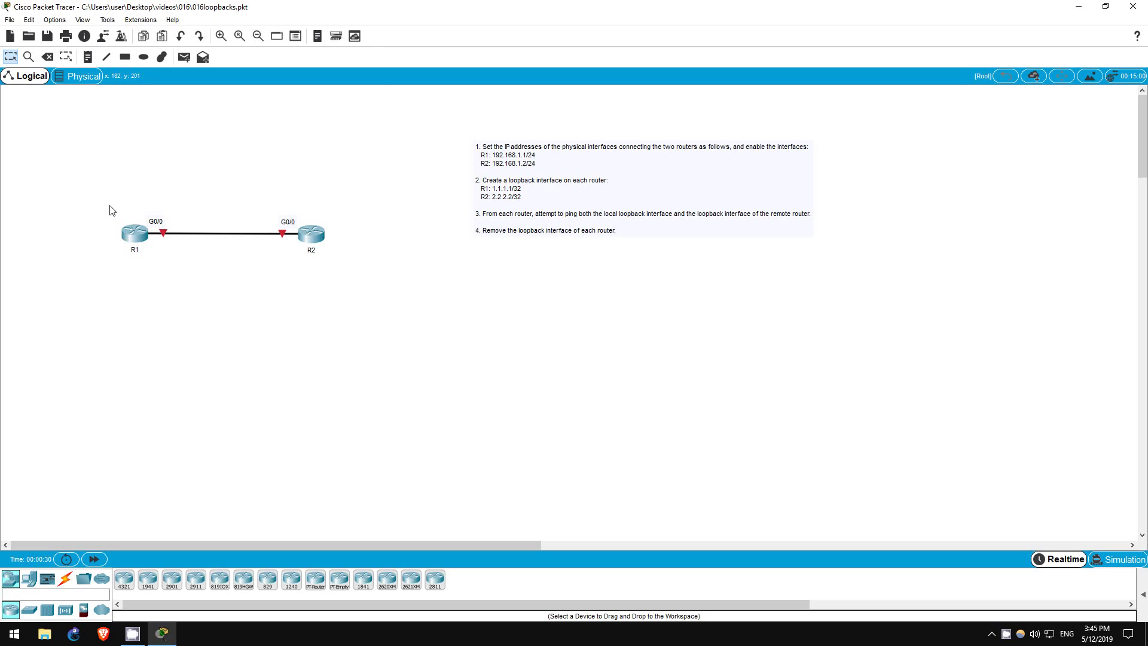
Select routers R1 and R2 and the link between them in the topology.
{"action": "left_click_drag", "start_coordinate": [110, 205], "coordinate": [188, 265]}
{"action": "left_click_drag", "start_coordinate": [260, 202], "coordinate": [335, 263]}
{"action": "left_click", "coordinate": [187, 298]}
{"action": "left_click_drag", "start_coordinate": [151, 203], "coordinate": [305, 272]}
Open R1's CLI and enter privileged and global configuration mode (en, conf t).
{"action": "left_click", "coordinate": [141, 236]}
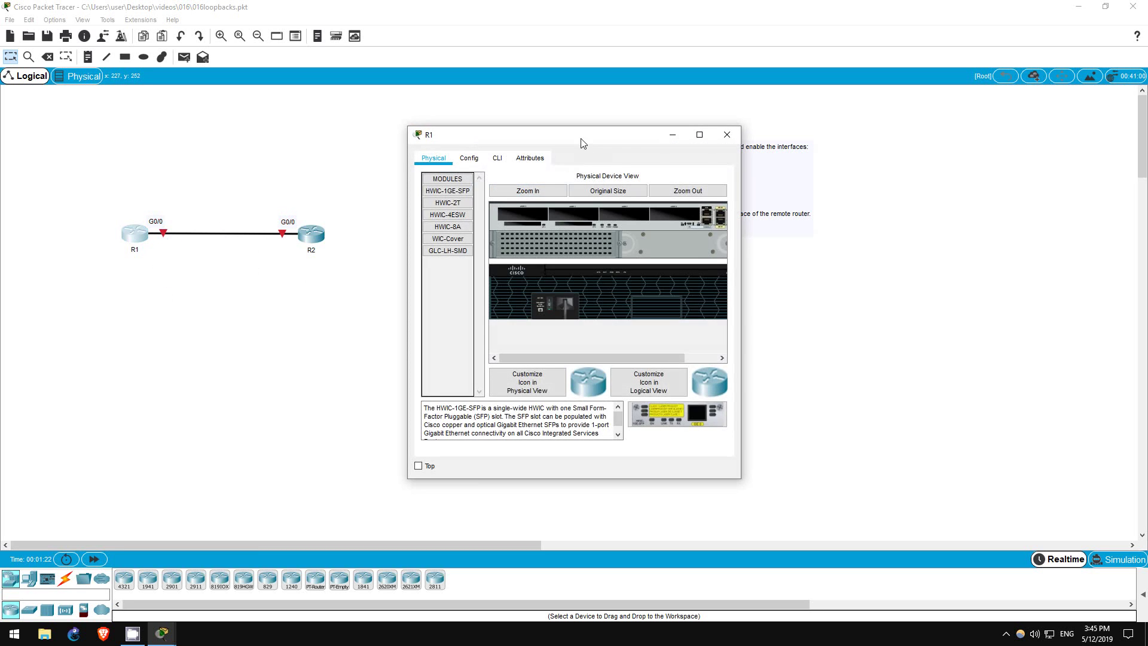
{"action": "left_click_drag", "start_coordinate": [583, 143], "coordinate": [768, 142]}
{"action": "left_click", "coordinate": [682, 156]}
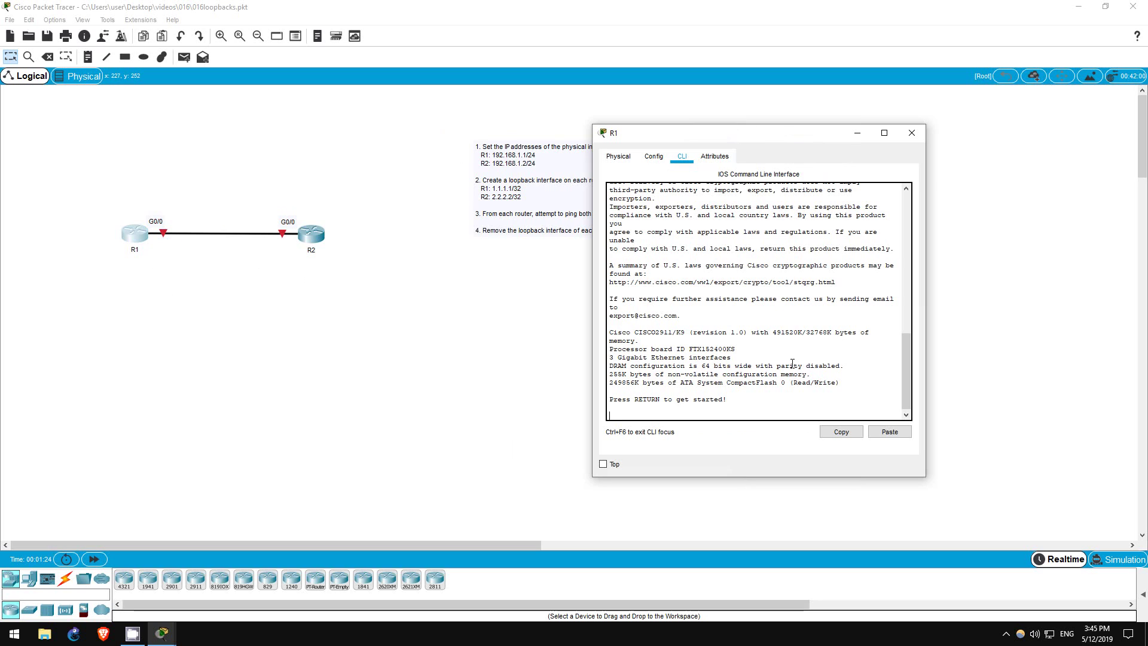
{"action": "key", "text": "Return"}
{"action": "type", "text": "en"}
{"action": "key", "text": "Return"}
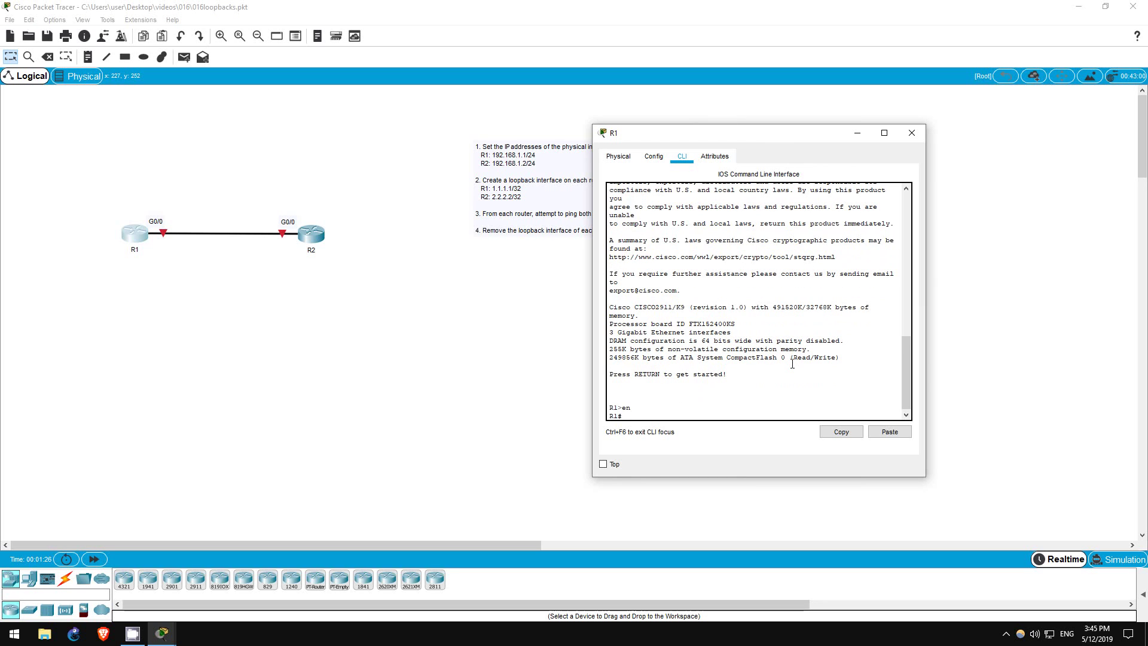
{"action": "type", "text": "conf t"}
{"action": "key", "text": "Return"}
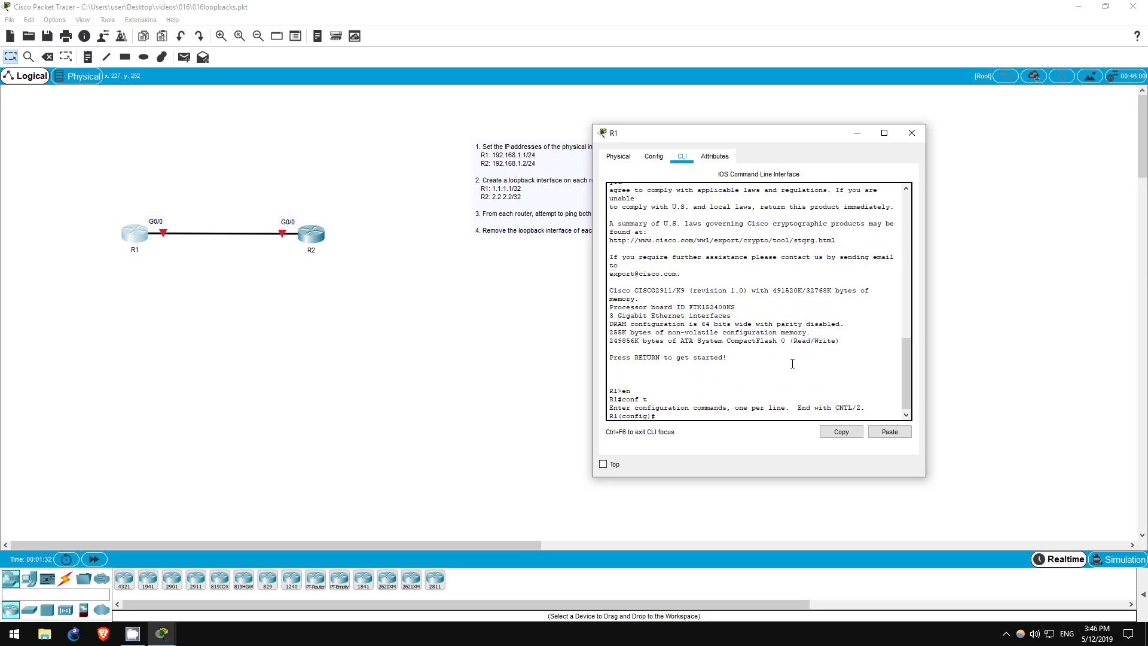
Give R1's G0/0 address 192.168.1.1 255.255.255.0 and enable it with no shut.
{"action": "type", "text": "int g0/0"}
{"action": "key", "text": "Return"}
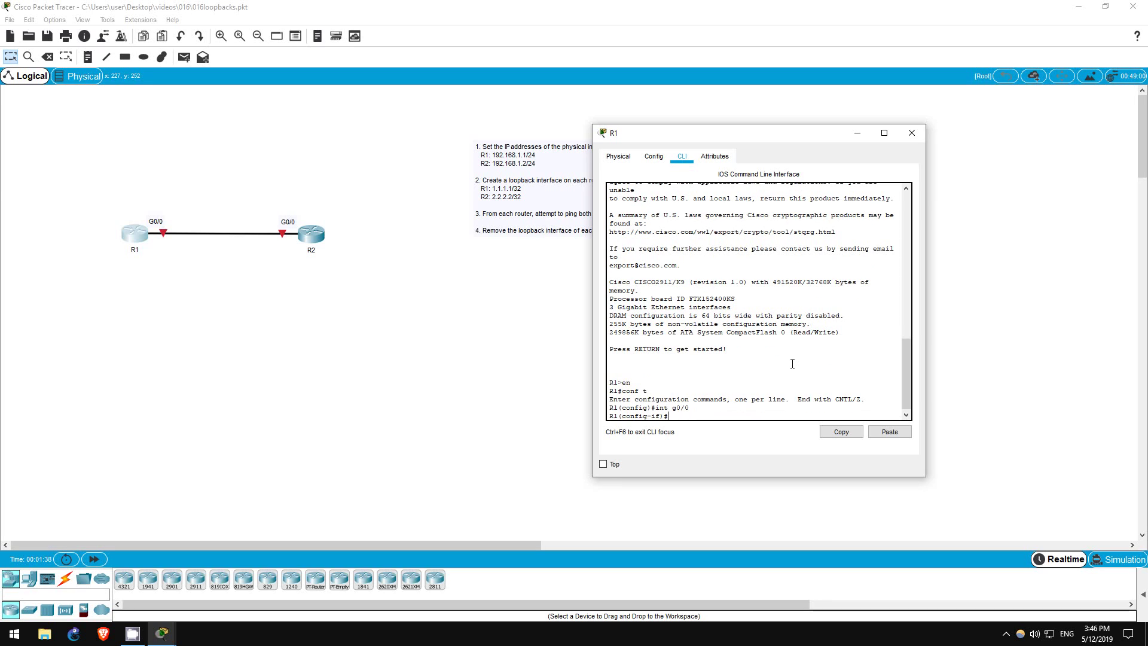
{"action": "type", "text": "ip add"}
{"action": "key", "text": "Tab"}
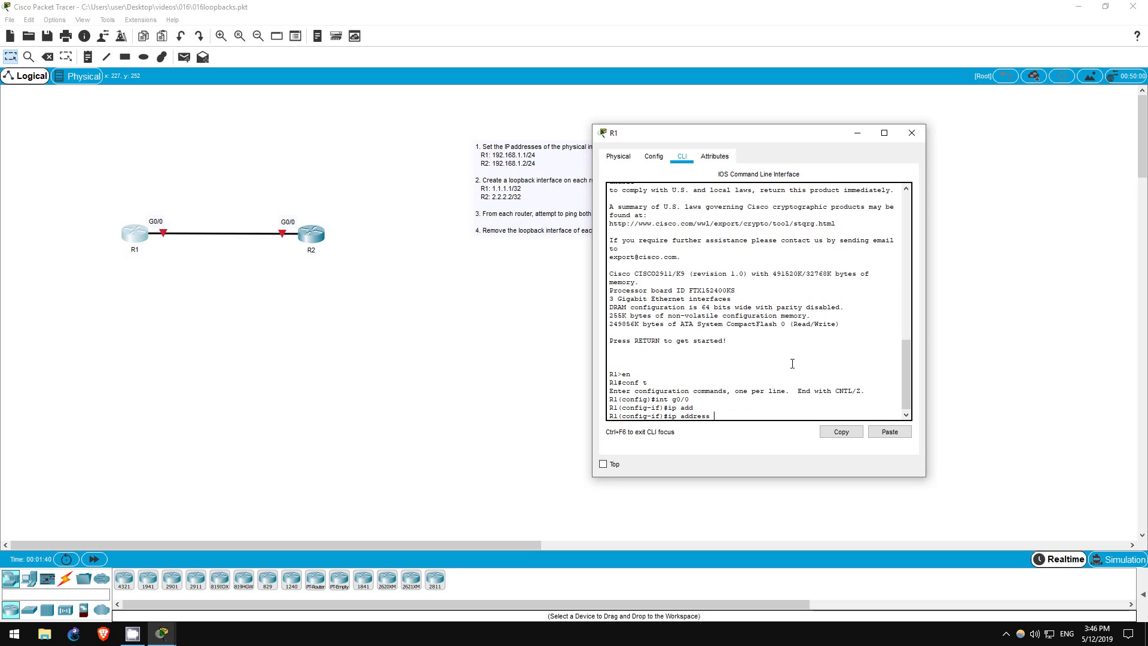
{"action": "type", "text": "192.168.1.1 255.255.255.0"}
{"action": "key", "text": "Return"}
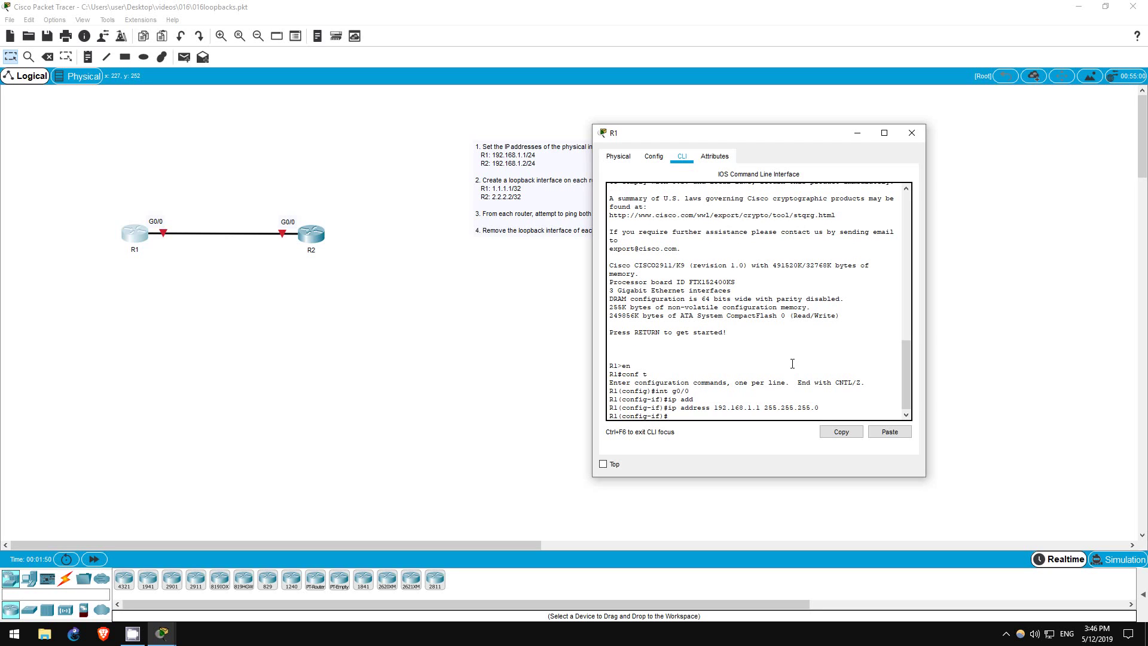
{"action": "type", "text": "no shut"}
{"action": "key", "text": "Return"}
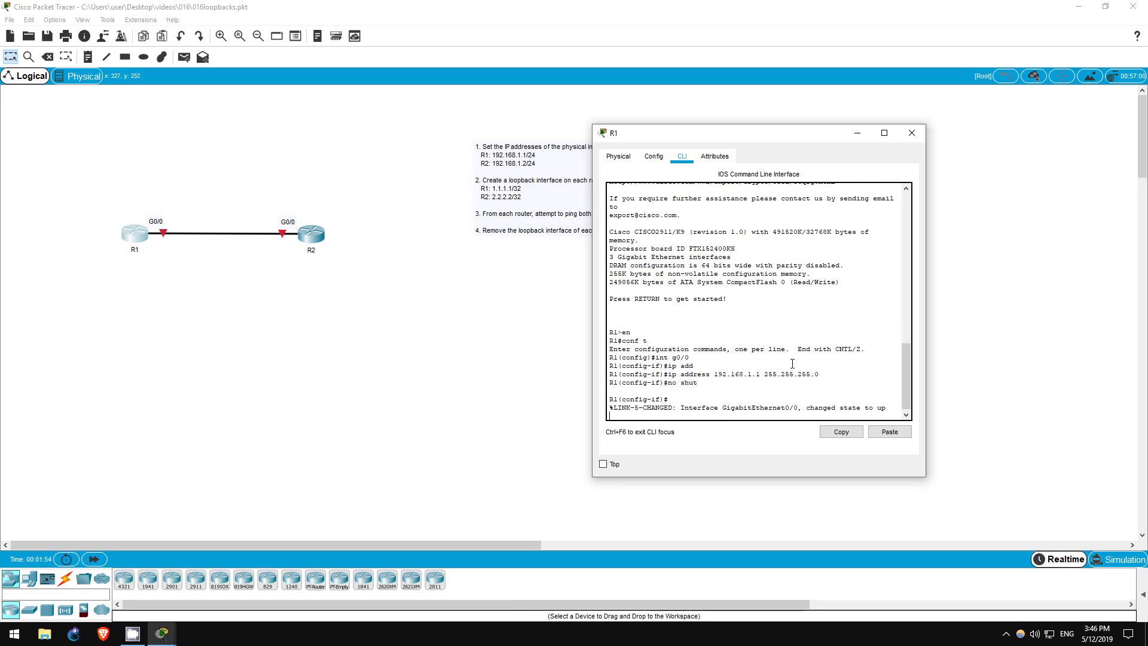
Open R2's CLI and enter privileged and global configuration mode.
{"action": "left_click", "coordinate": [317, 239]}
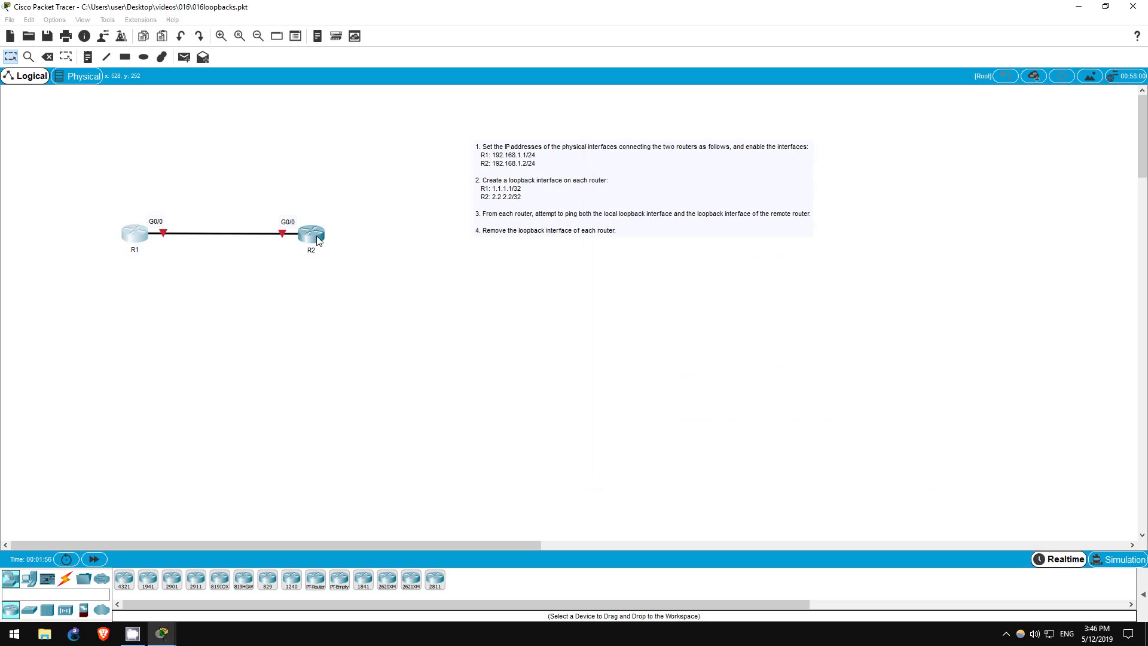
{"action": "left_click", "coordinate": [318, 239]}
{"action": "left_click_drag", "start_coordinate": [590, 128], "coordinate": [747, 120]}
{"action": "left_click", "coordinate": [655, 144]}
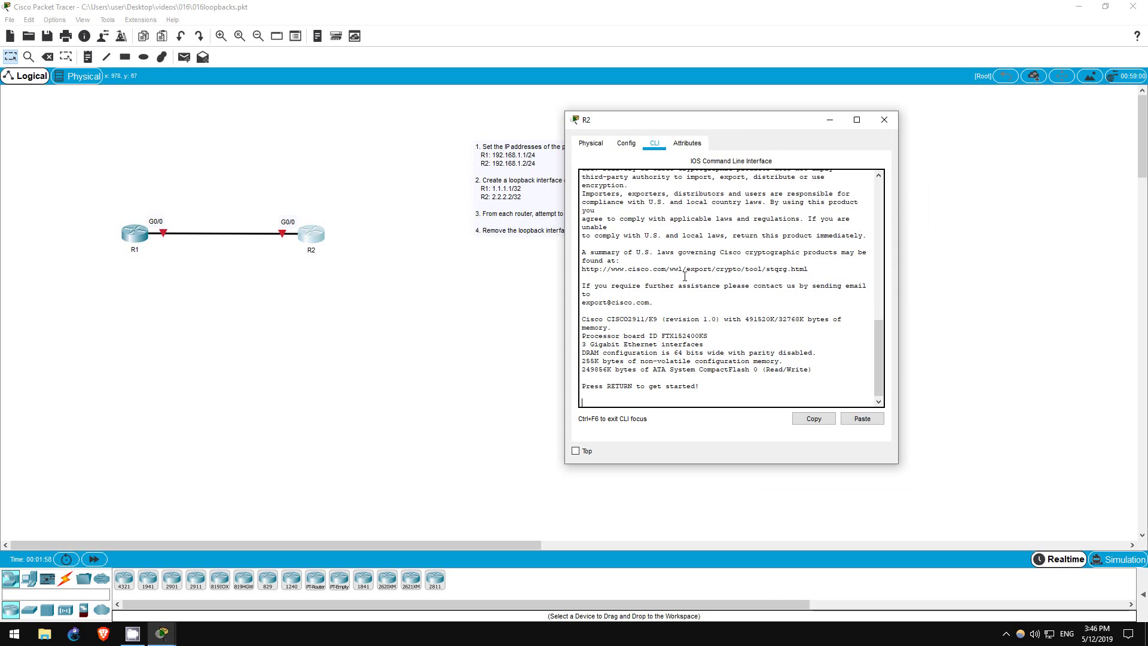
{"action": "key", "text": "Return"}
{"action": "type", "text": "en"}
{"action": "key", "text": "Return"}
{"action": "type", "text": "conf t"}
{"action": "key", "text": "Return"}
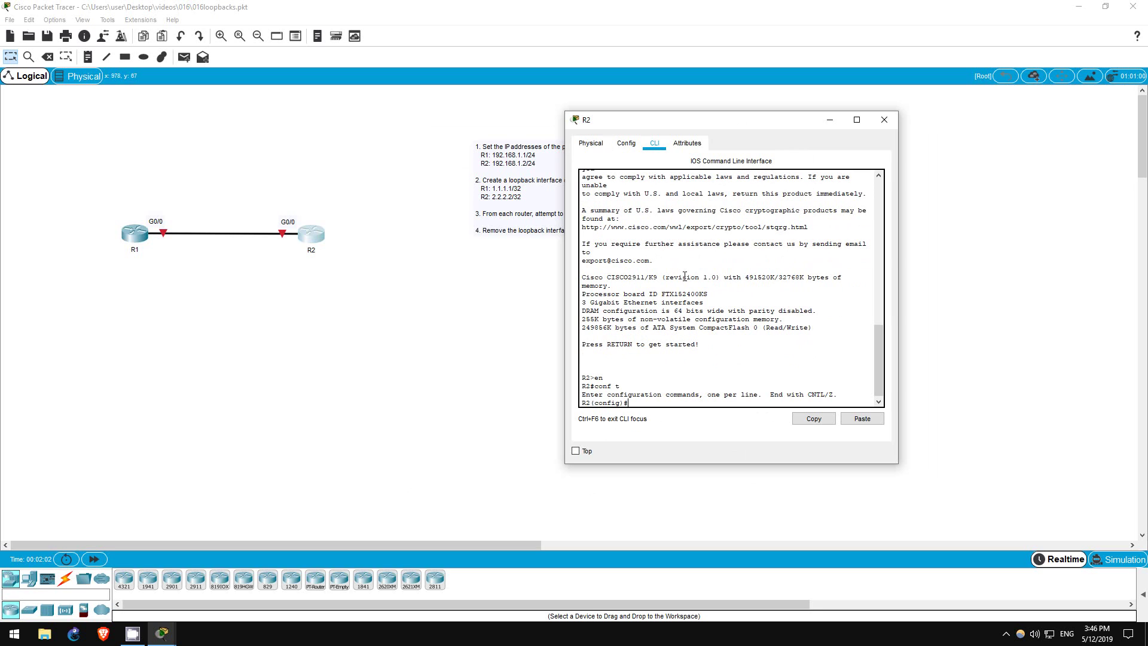
Give R2's G0/0 address 192.168.1.2 255.255.255.0 and enable it with no shut.
{"action": "type", "text": "int g0/0"}
{"action": "key", "text": "Return"}
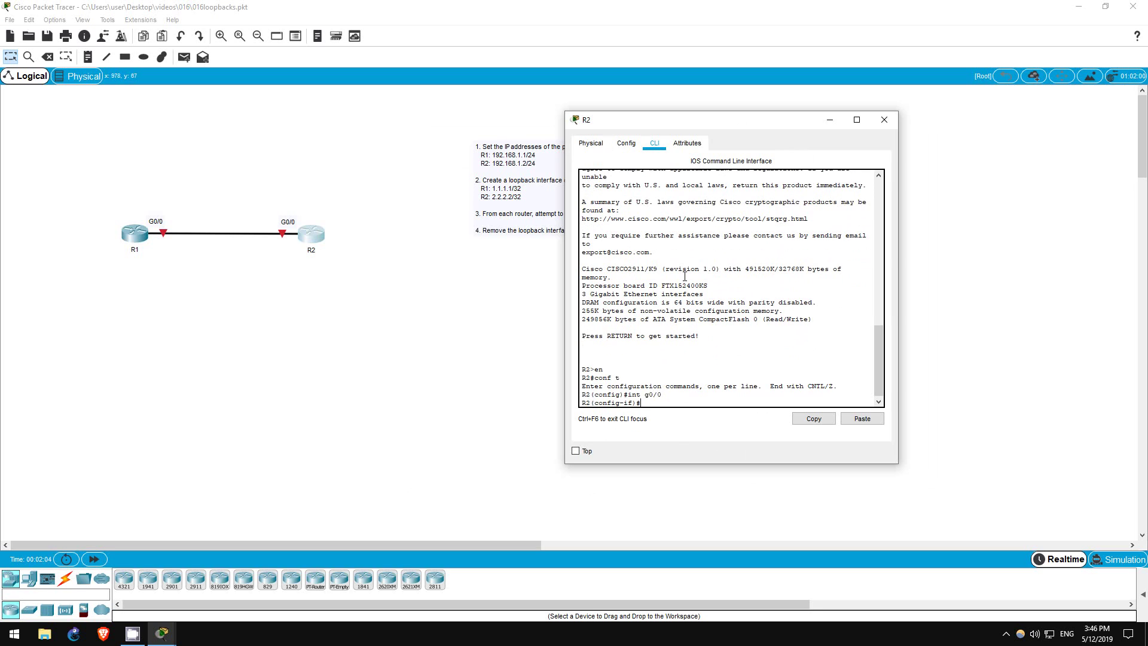
{"action": "type", "text": "ip add 192.168.1.2 255.255.255"}
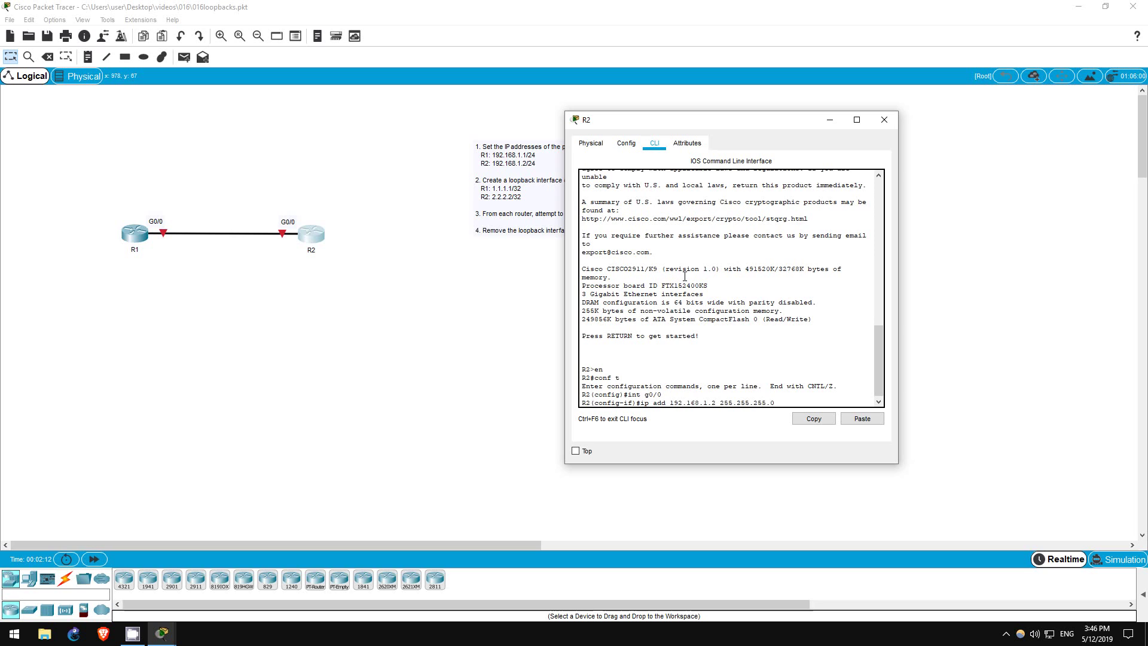
{"action": "type", "text": ".0"}
{"action": "key", "text": "Return"}
{"action": "type", "text": "no shut"}
{"action": "key", "text": "Return"}
{"action": "key", "text": "Return"}
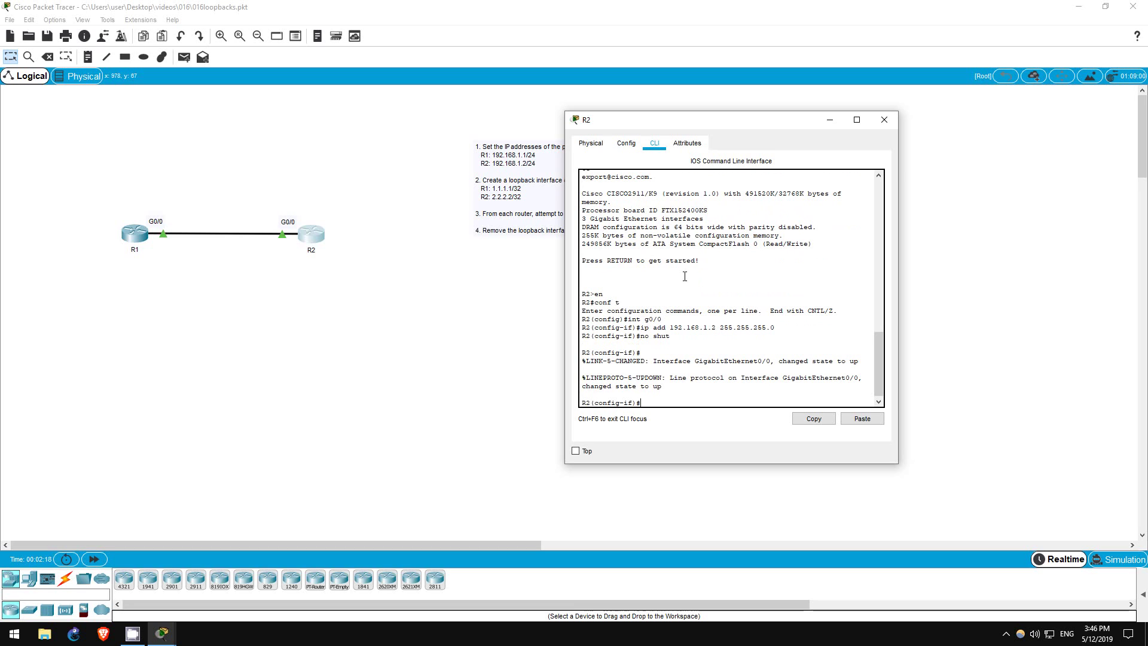
Ping R1 at 192.168.1.1 from R2 and check the success rate.
{"action": "type", "text": "do ping 192.168.1.1"}
{"action": "key", "text": "Return"}
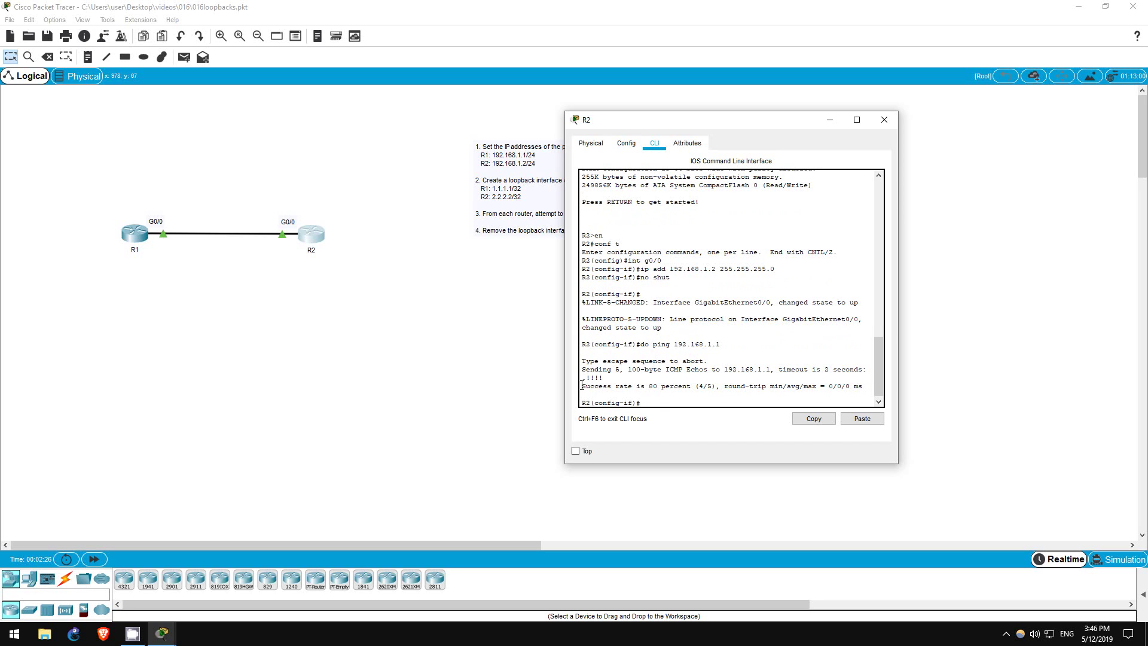
{"action": "left_click_drag", "start_coordinate": [581, 386], "coordinate": [864, 388]}
{"action": "left_click", "coordinate": [739, 399]}
Minimize R2's device window to return to the topology workspace.
{"action": "left_click", "coordinate": [828, 123]}
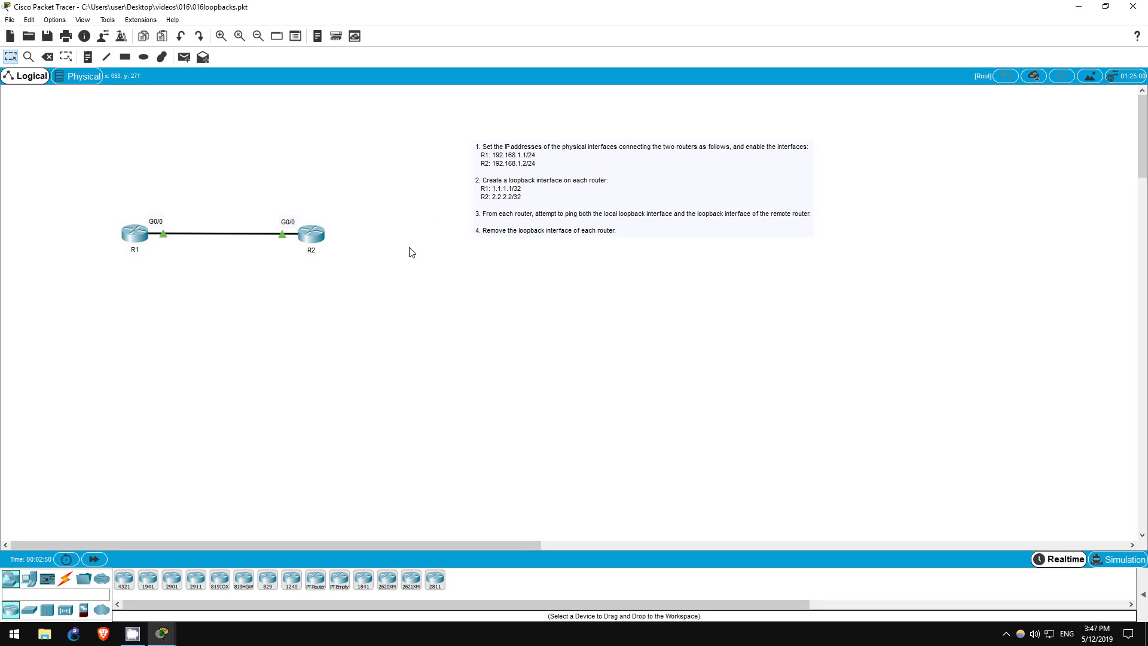
On R1, create interface Loopback0 and address it 1.1.1.1 255.255.255.255.
{"action": "left_click", "coordinate": [133, 233]}
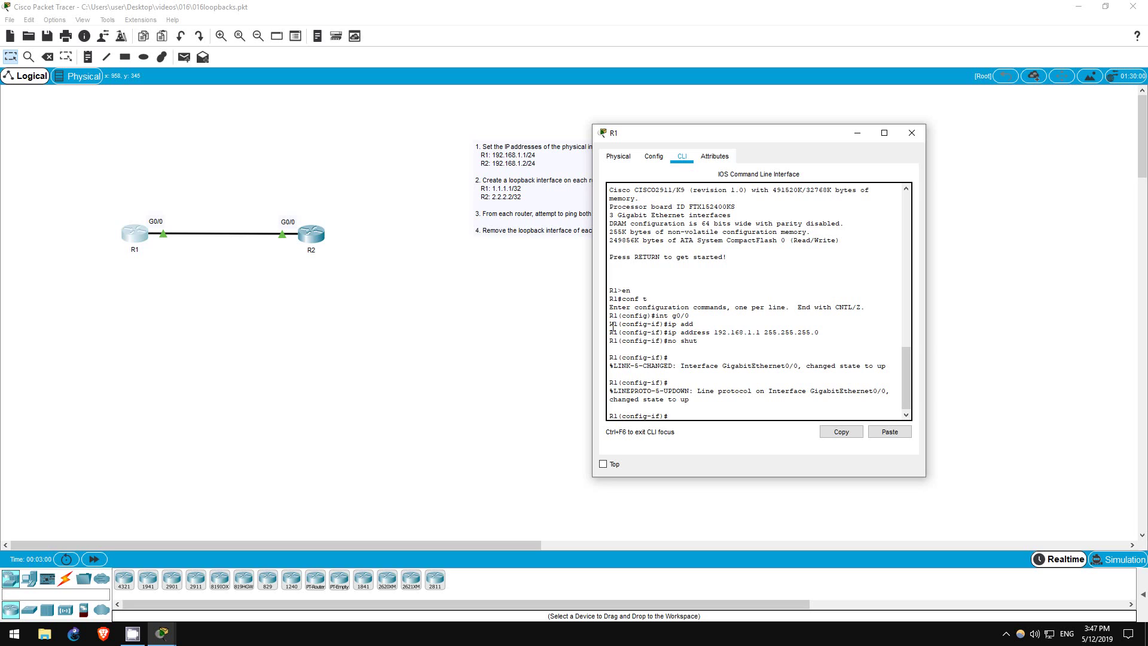
{"action": "type", "text": "nt"}
{"action": "key", "text": "Tab"}
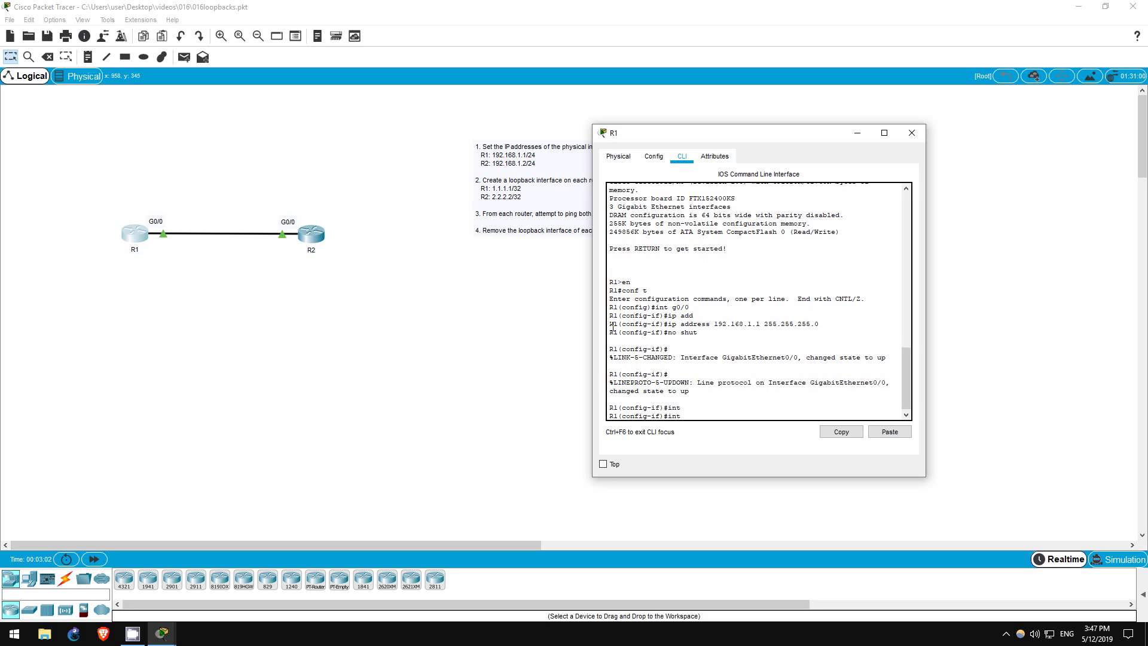
{"action": "type", "text": "loopback 0"}
{"action": "key", "text": "Return"}
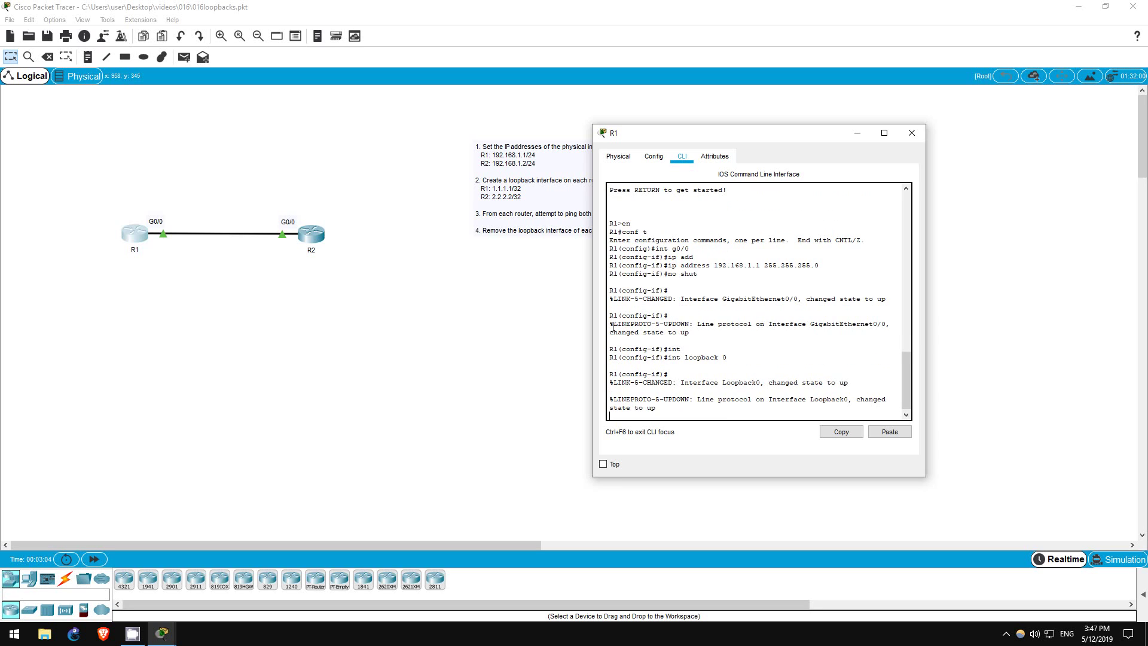
{"action": "key", "text": "Return"}
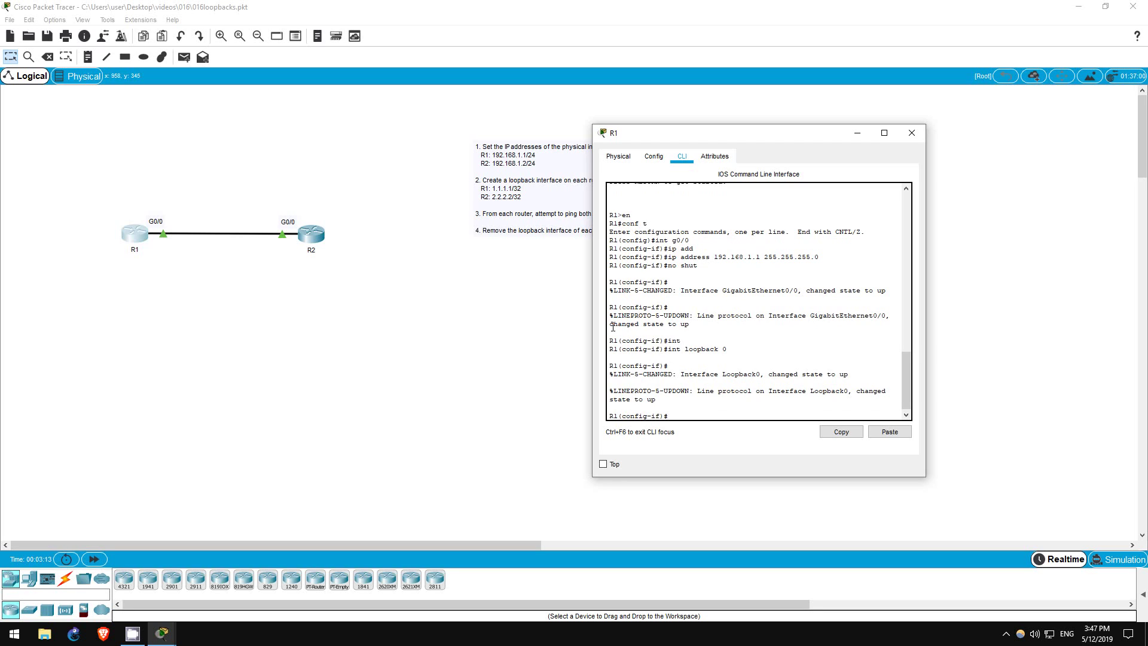
{"action": "left_click_drag", "start_coordinate": [609, 373], "coordinate": [659, 401]}
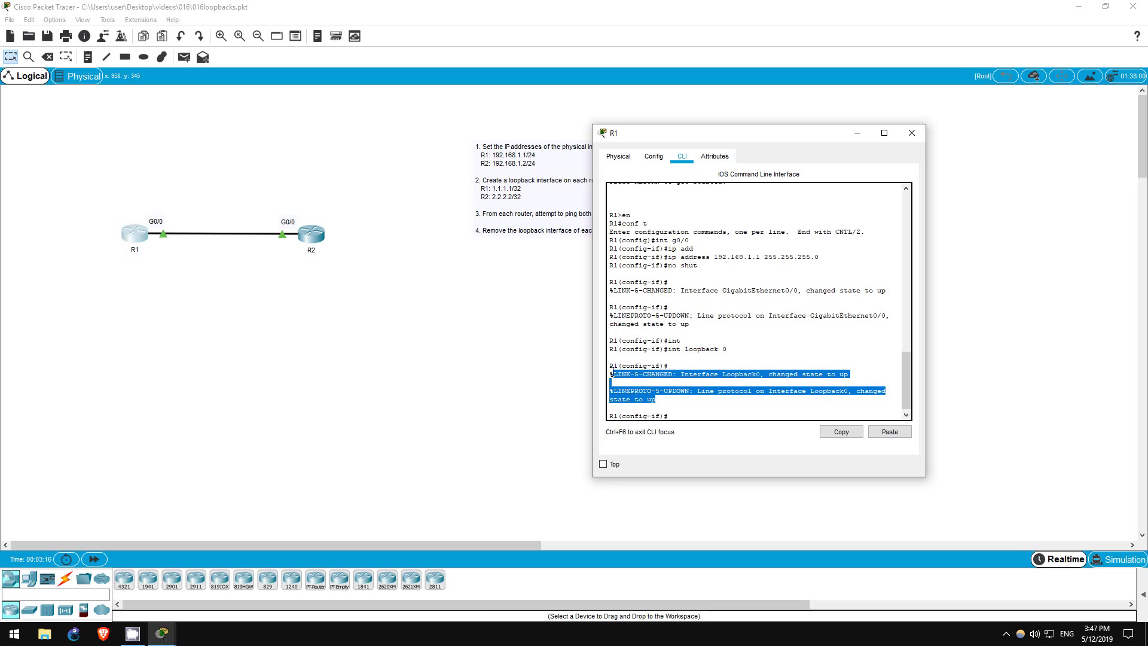
{"action": "left_click", "coordinate": [677, 416]}
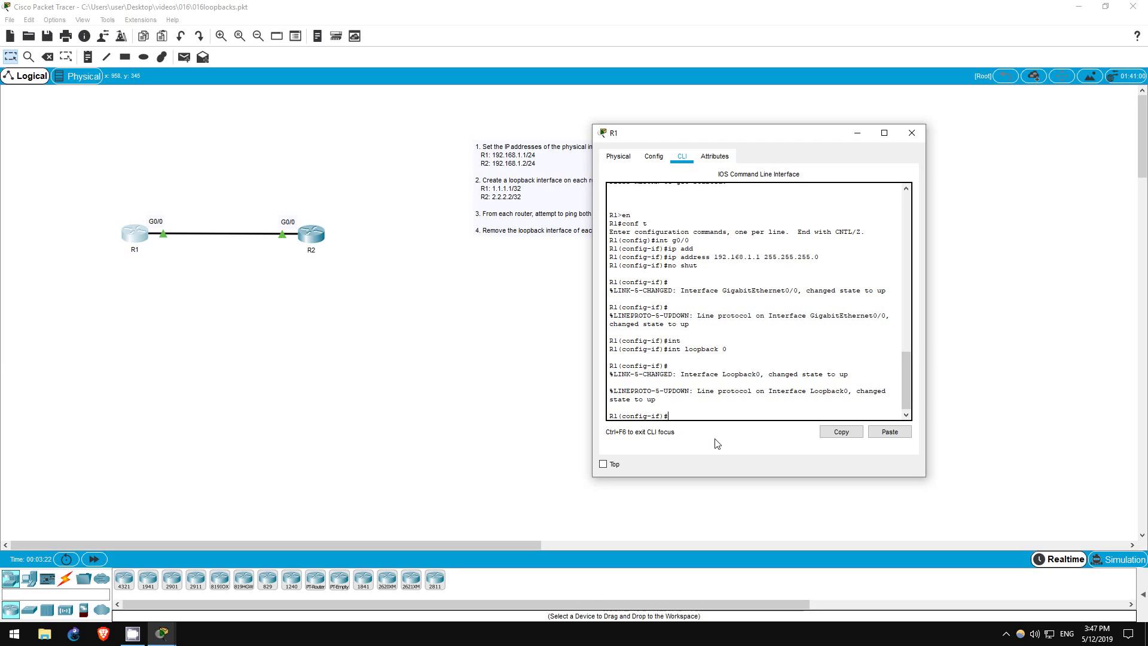
{"action": "type", "text": "ip add 1.1.1.1 255.255.255.255"}
{"action": "key", "text": "Return"}
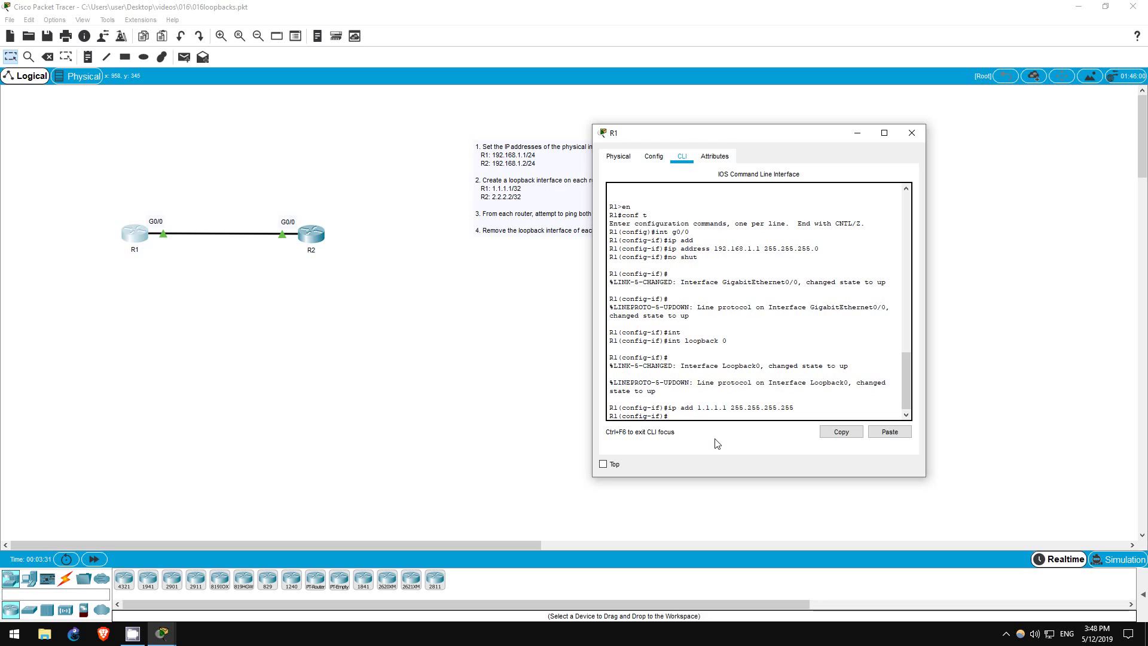
On R2, create Loopback0 with int l0 and address it 2.2.2.2 255.255.255.255.
{"action": "left_click", "coordinate": [311, 235]}
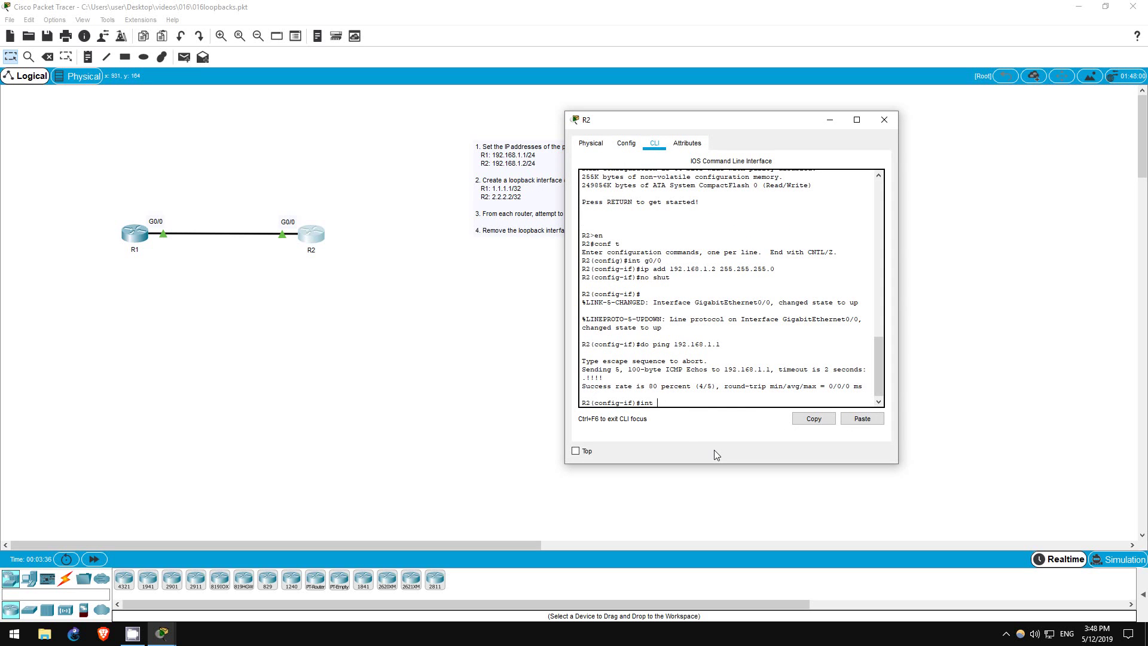
{"action": "type", "text": "int l0"}
{"action": "key", "text": "Return"}
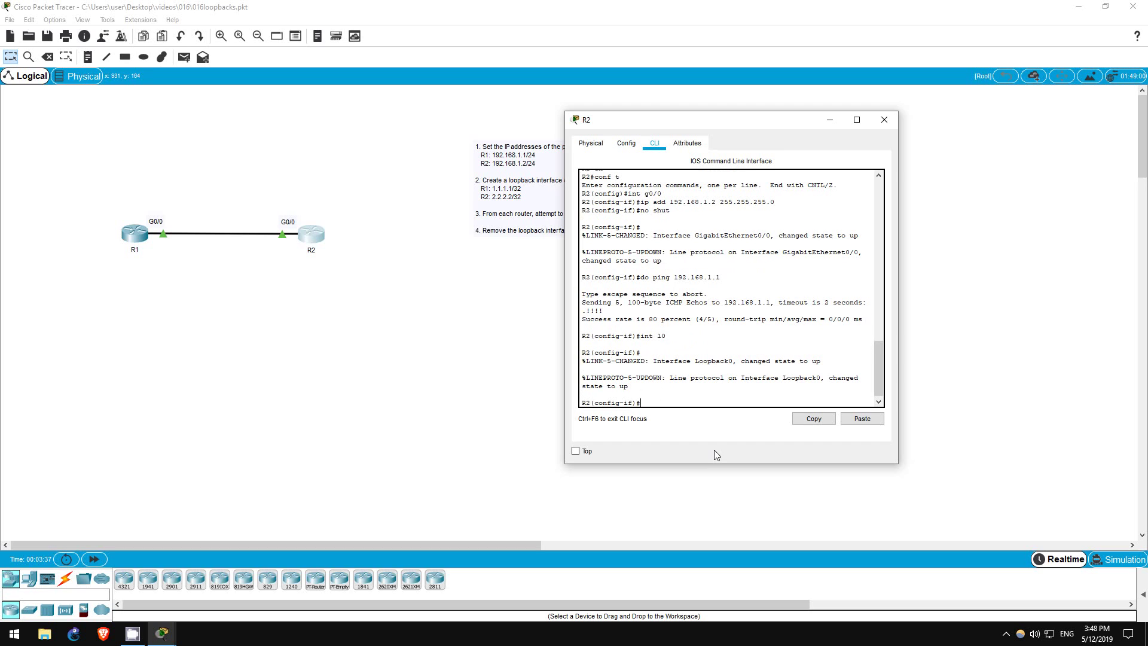
{"action": "type", "text": "ip add 2.2.2.2 255.255.255.255"}
{"action": "key", "text": "Return"}
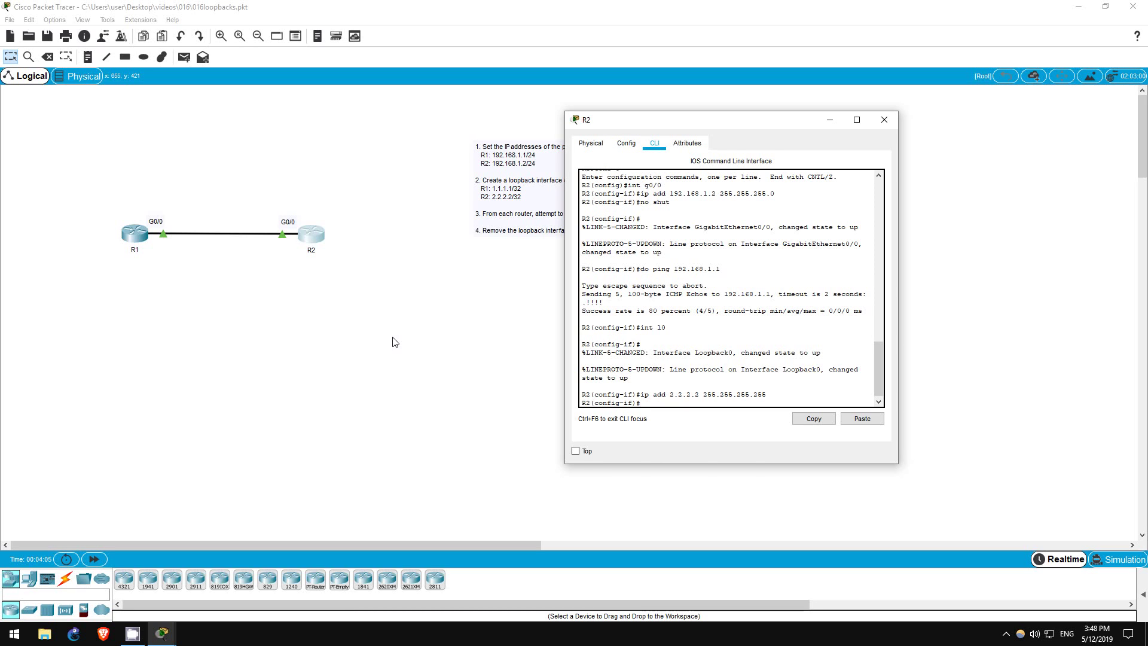
Bring the topology workspace to front and select the R1–R2 link.
{"action": "left_click", "coordinate": [392, 342]}
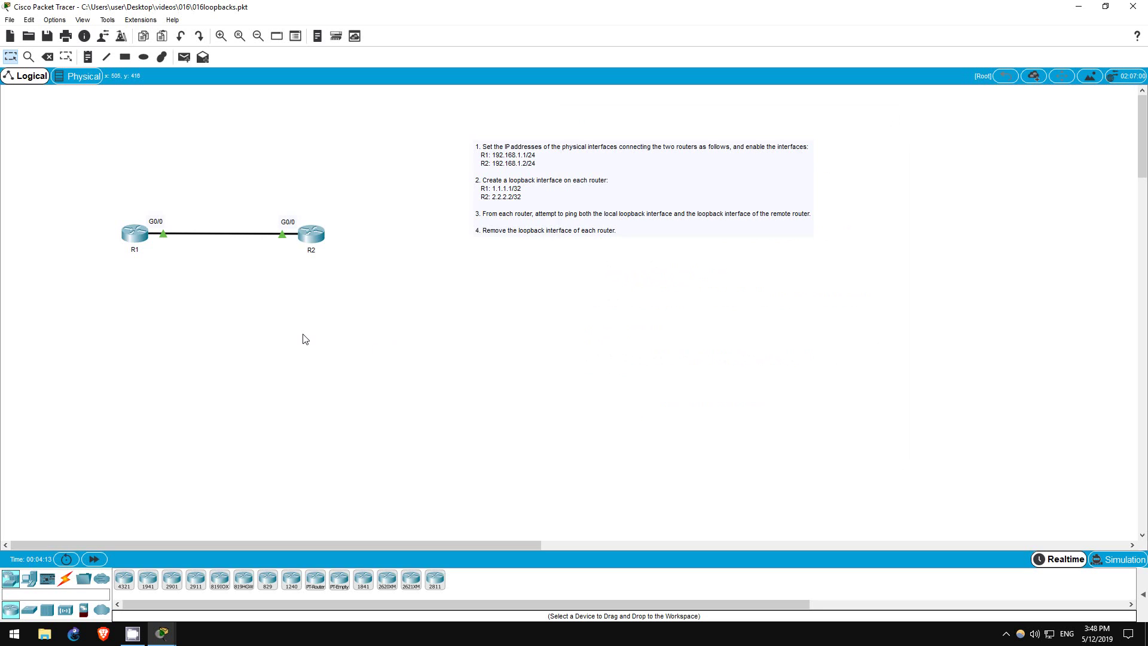
{"action": "left_click_drag", "start_coordinate": [147, 212], "coordinate": [305, 250]}
{"action": "left_click", "coordinate": [134, 235]}
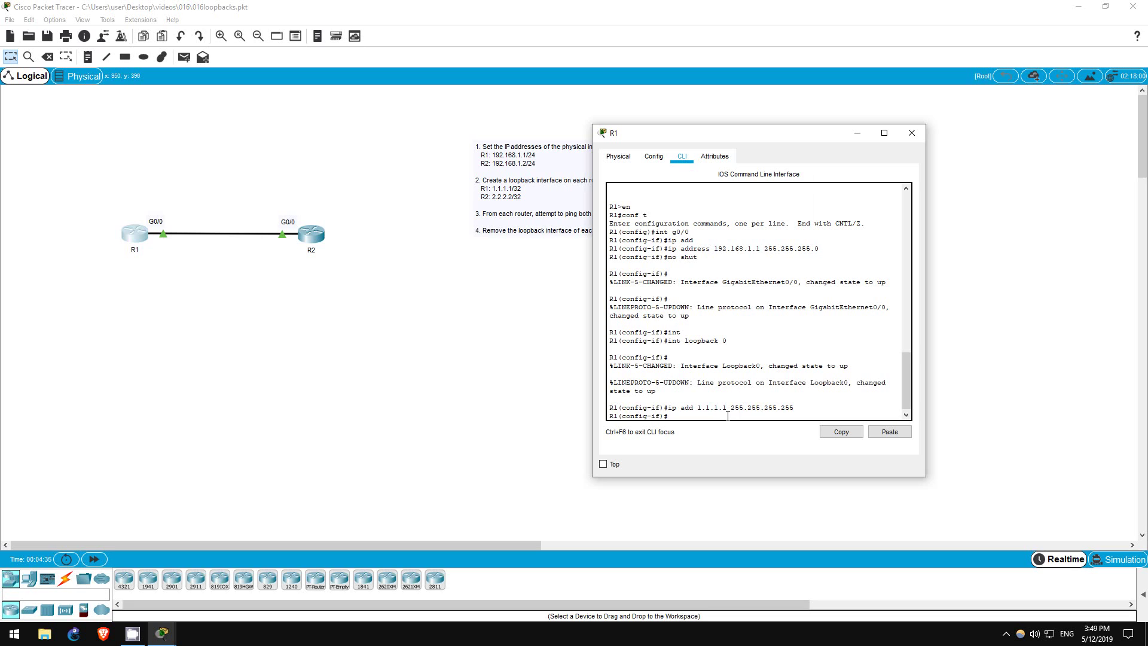
{"action": "left_click_drag", "start_coordinate": [740, 138], "coordinate": [747, 125]}
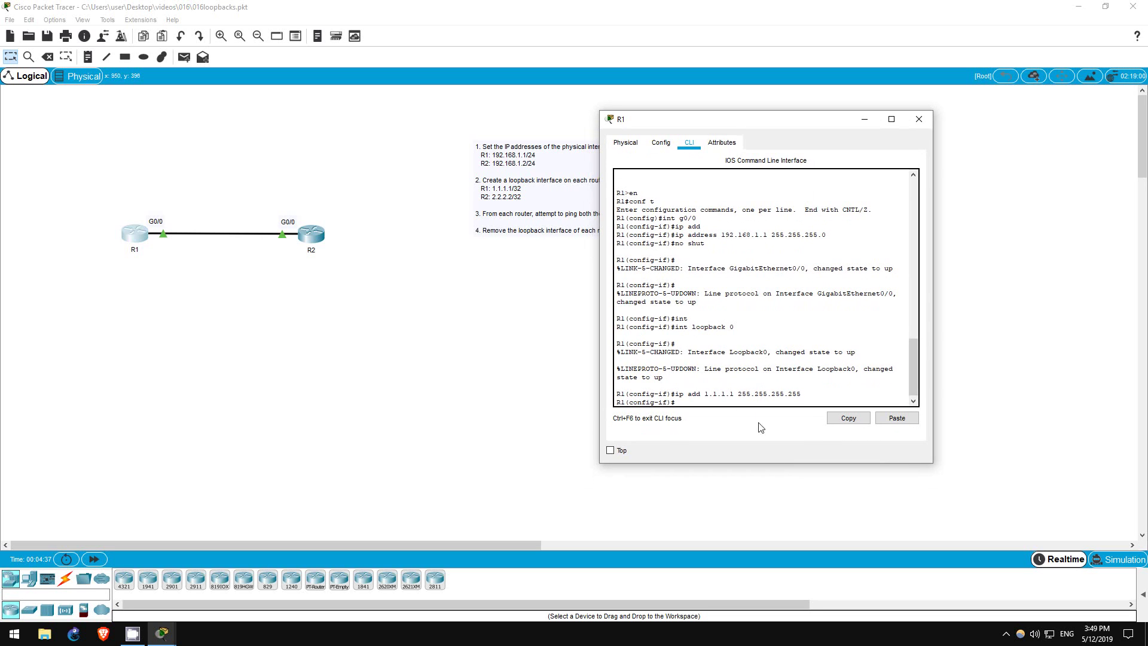
{"action": "type", "text": "end"}
{"action": "key", "text": "Return"}
{"action": "type", "text": "sh ip route"}
{"action": "key", "text": "Return"}
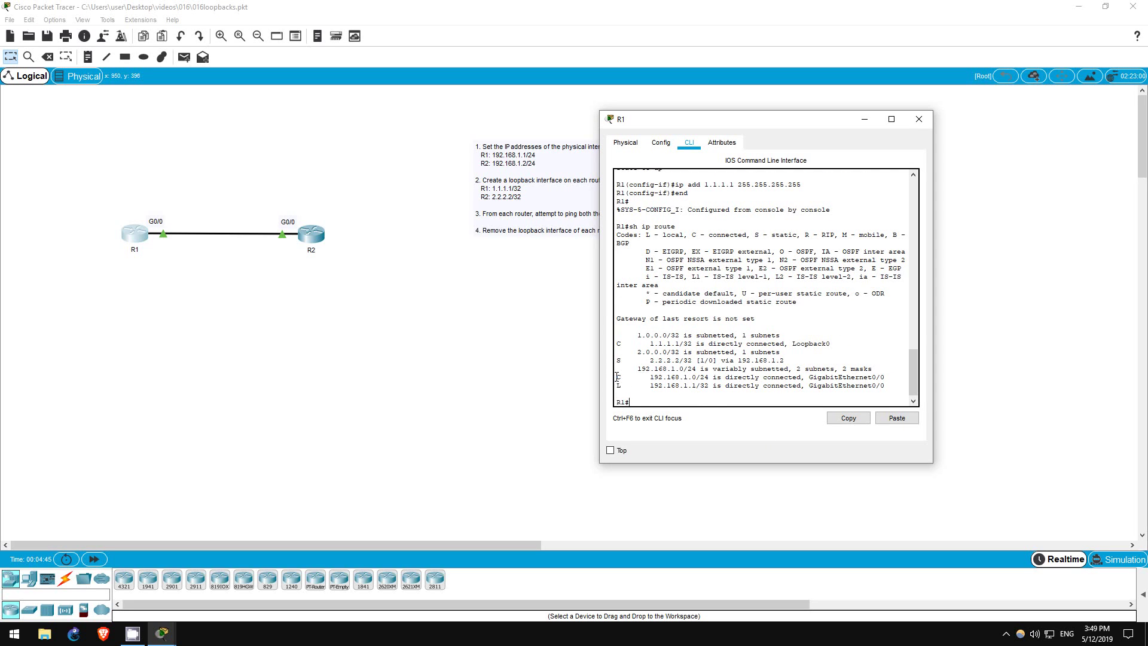
{"action": "left_click_drag", "start_coordinate": [619, 377], "coordinate": [889, 379]}
{"action": "left_click_drag", "start_coordinate": [618, 385], "coordinate": [894, 384]}
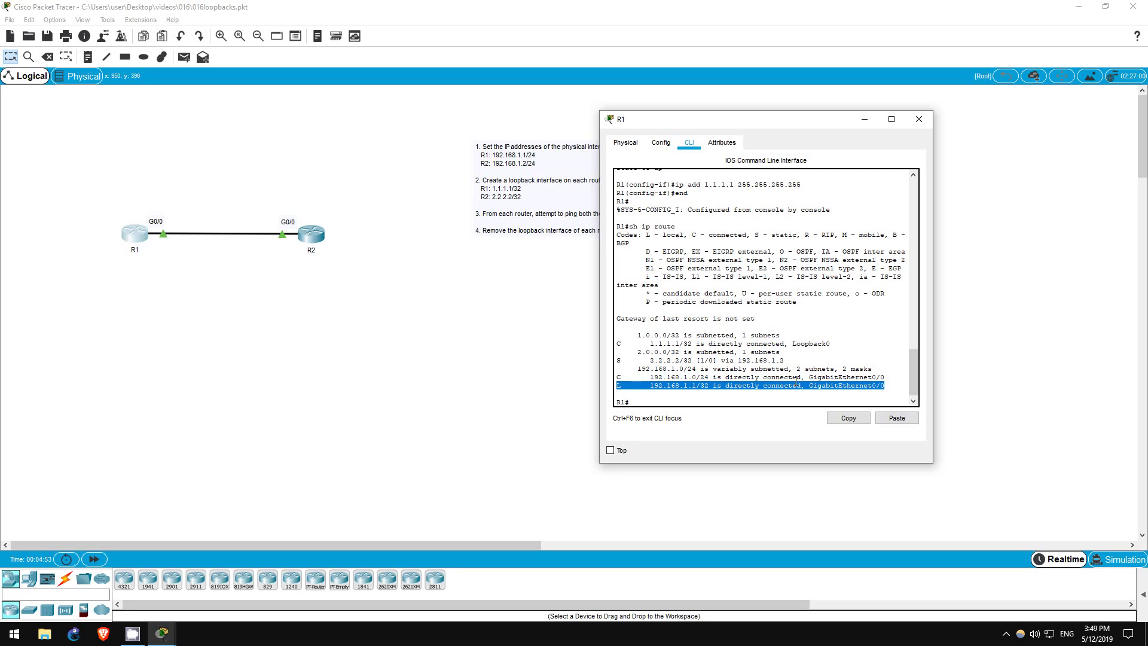
{"action": "left_click", "coordinate": [679, 374]}
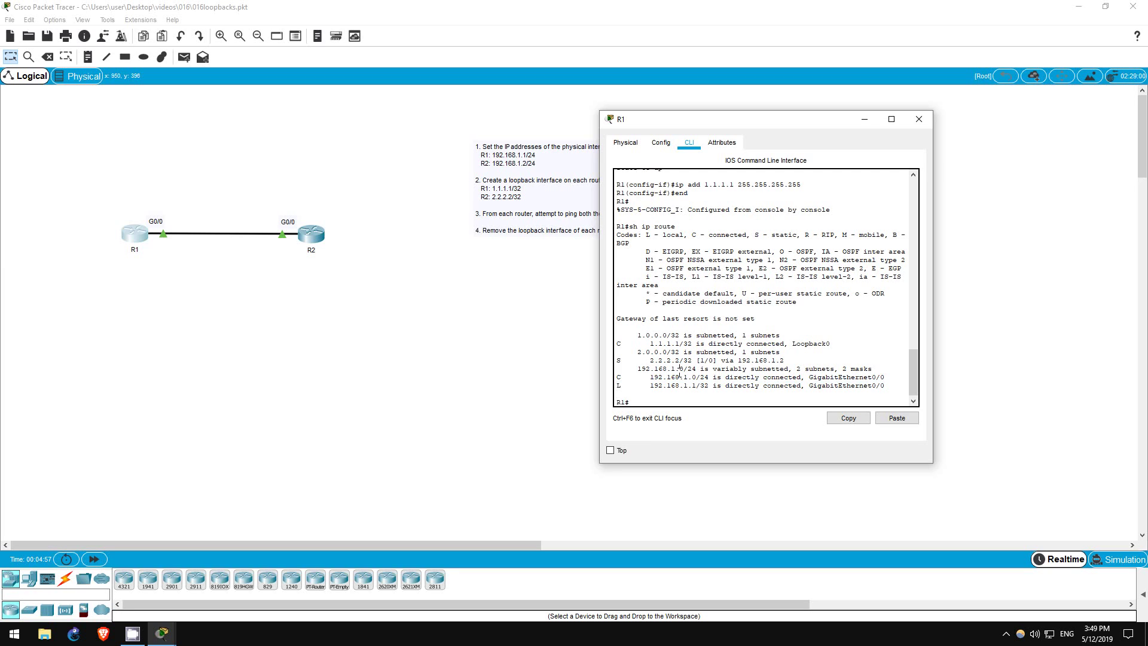
{"action": "left_click_drag", "start_coordinate": [615, 360], "coordinate": [804, 360]}
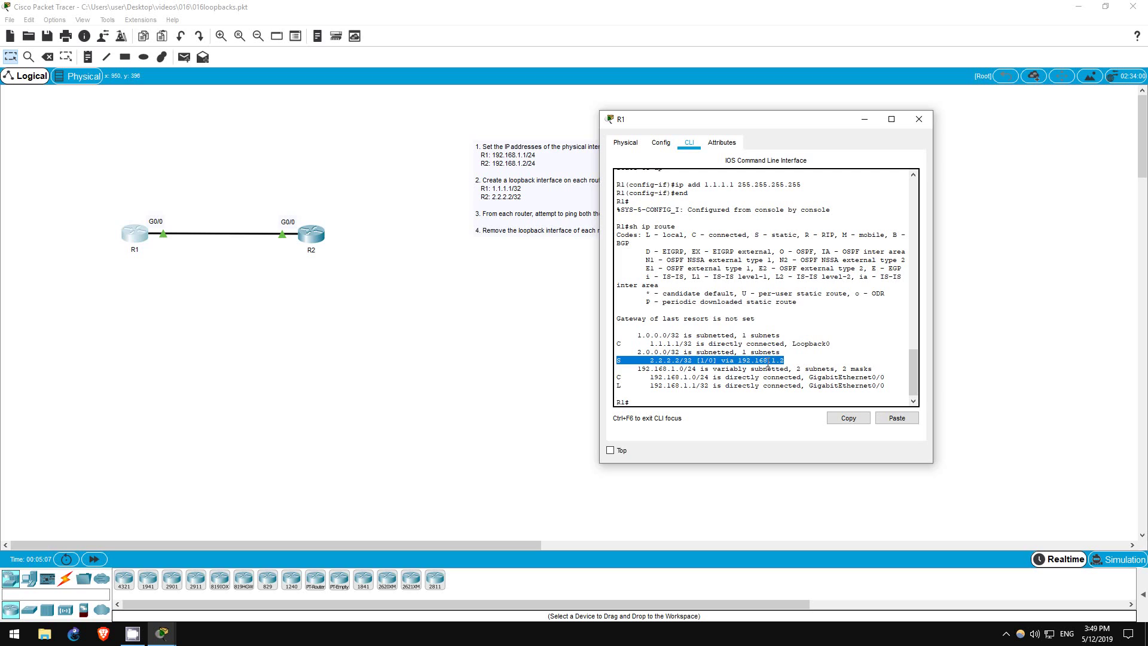
{"action": "left_click_drag", "start_coordinate": [619, 342], "coordinate": [838, 346]}
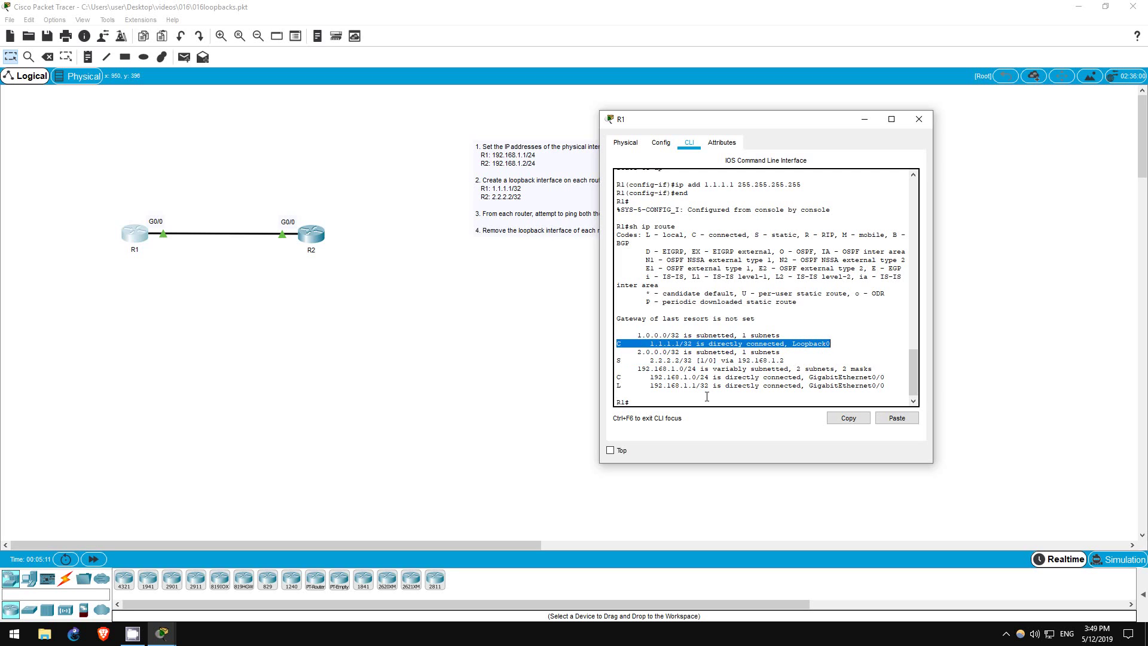
{"action": "left_click", "coordinate": [691, 395]}
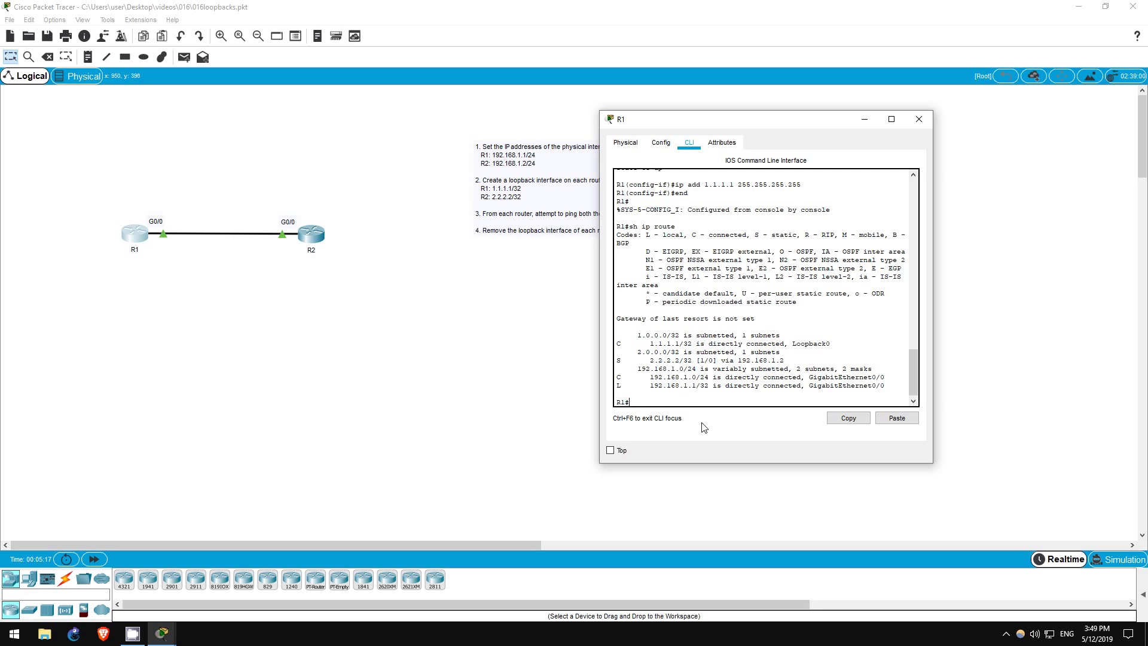
From R1, ping 1.1.1.1 and 2.2.2.2, both succeeding at 100 percent.
{"action": "type", "text": "ping 1.1.1.1"}
{"action": "key", "text": "Return"}
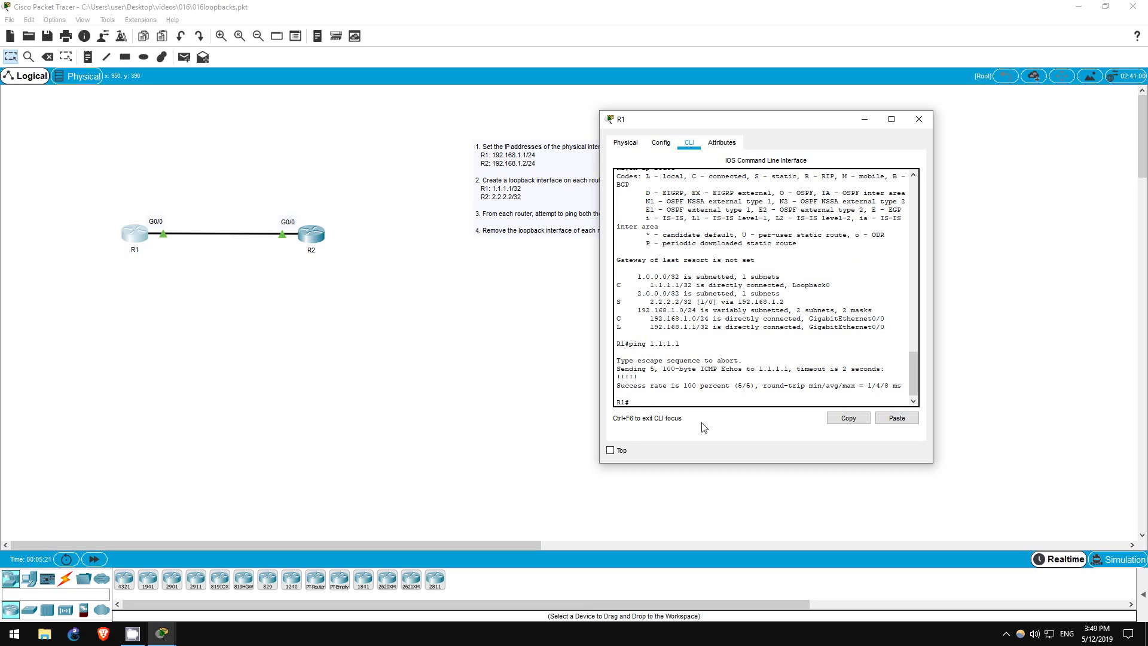
{"action": "left_click_drag", "start_coordinate": [616, 367], "coordinate": [909, 386]}
{"action": "left_click", "coordinate": [710, 397]}
{"action": "type", "text": "ping 2.2.2.2"}
{"action": "key", "text": "Return"}
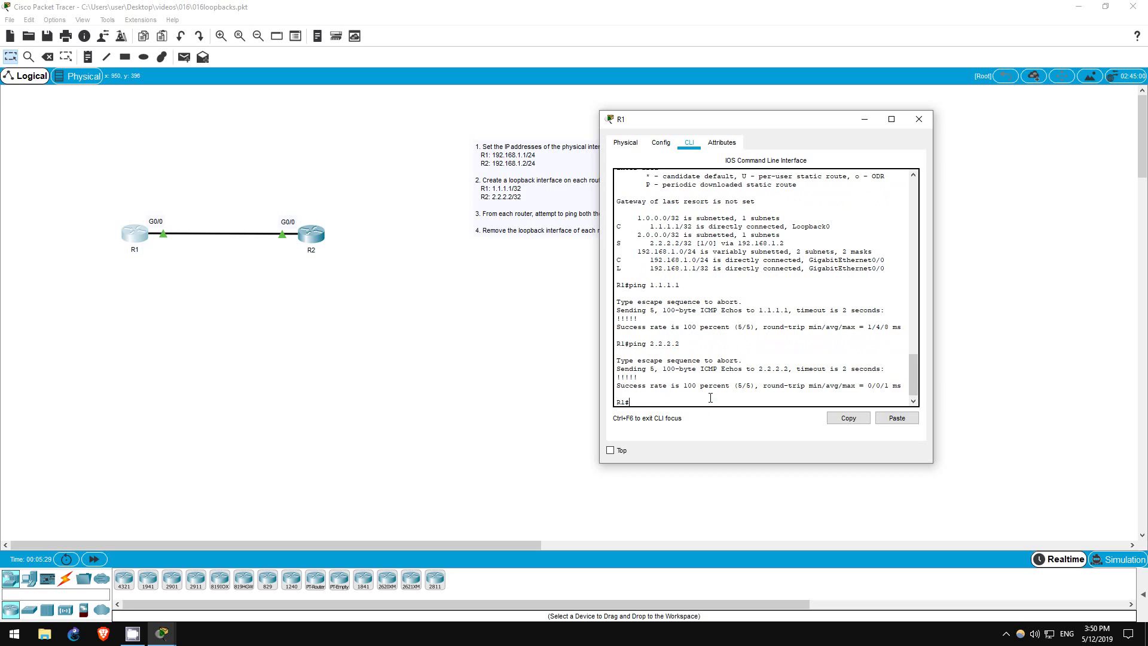
{"action": "left_click_drag", "start_coordinate": [617, 366], "coordinate": [715, 384]}
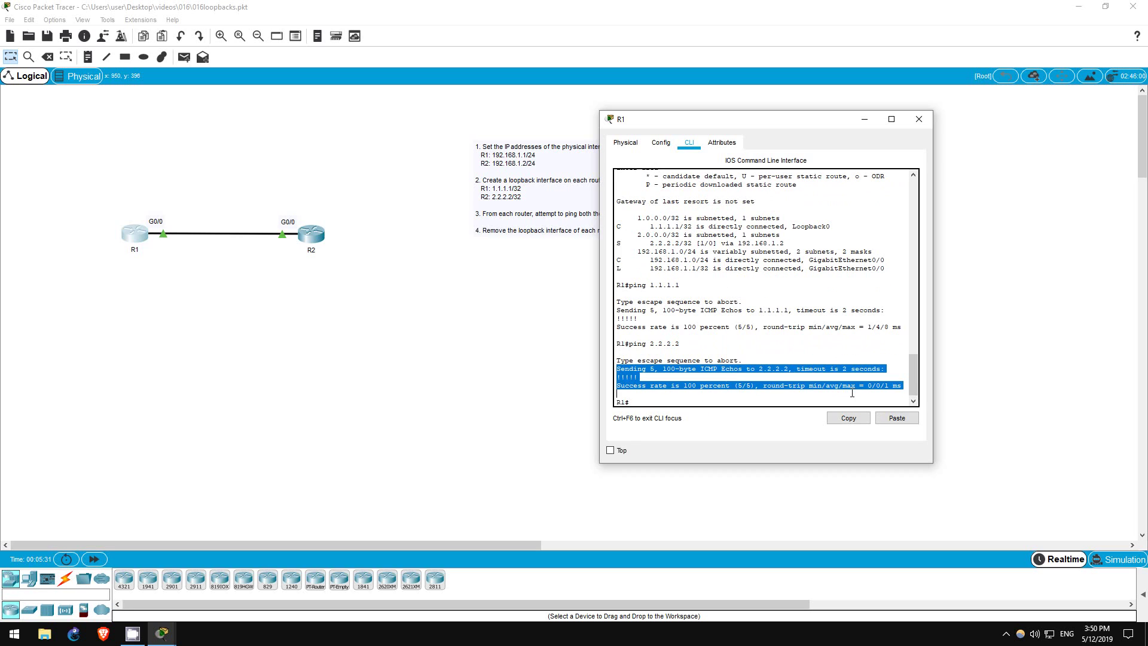
{"action": "left_click", "coordinate": [786, 400]}
{"action": "left_click", "coordinate": [315, 241]}
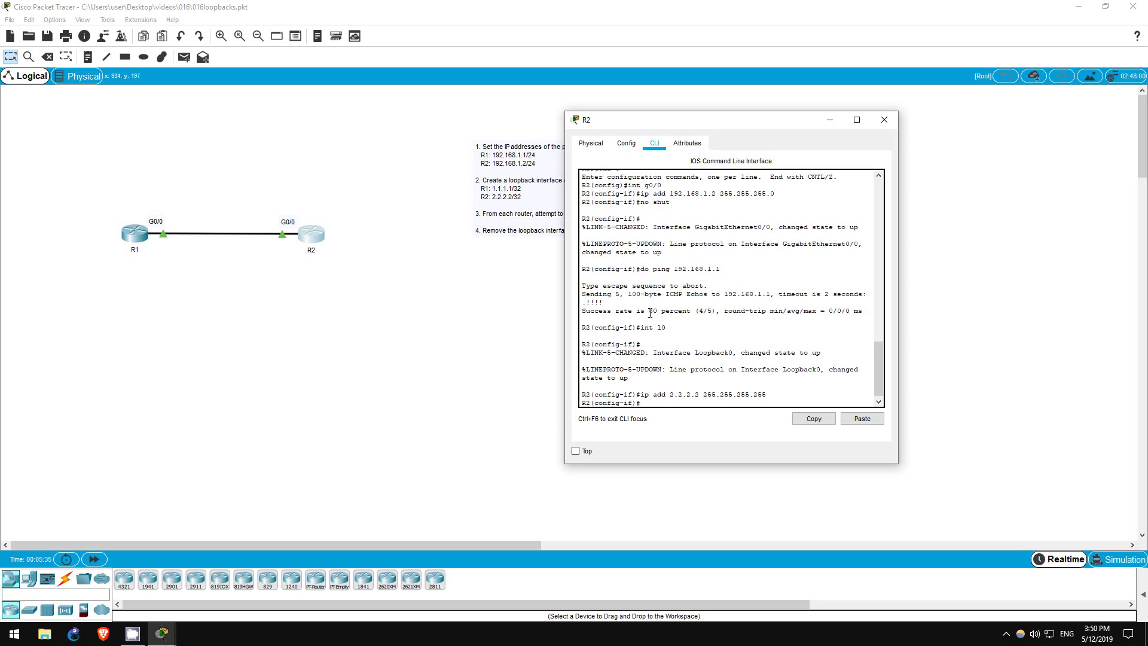
Leave configuration mode on R2 with end, then ping 2.2.2.2 and 1.1.1.1 successfully.
{"action": "type", "text": "d"}
{"action": "key", "text": "Return"}
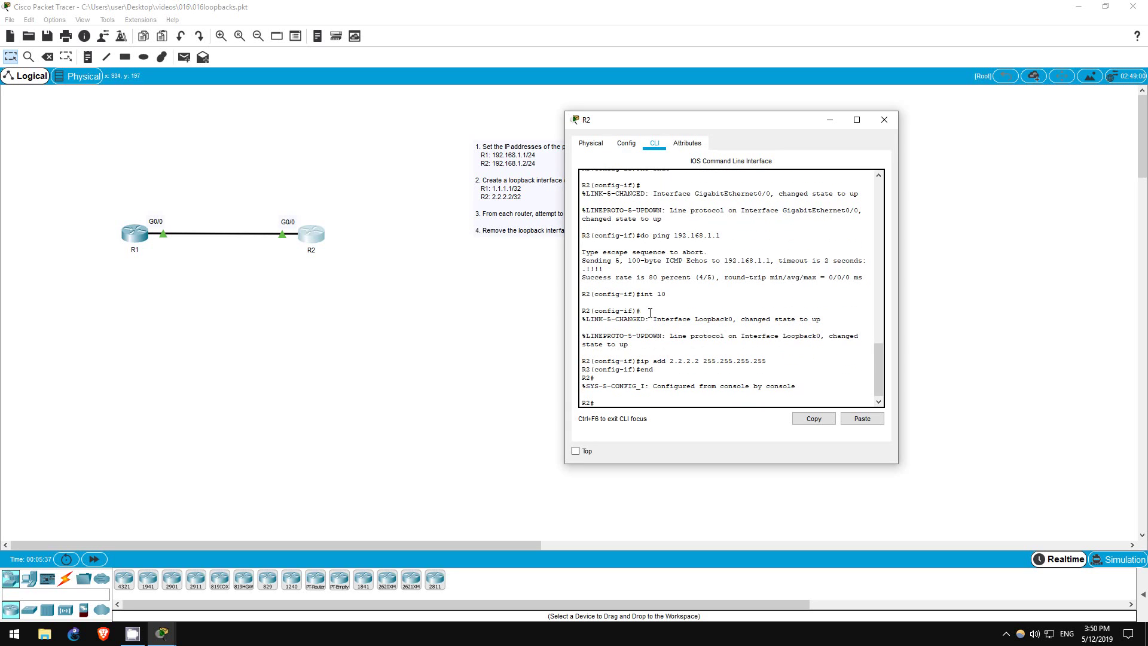
{"action": "type", "text": "ping 2.2.2.2"}
{"action": "key", "text": "Return"}
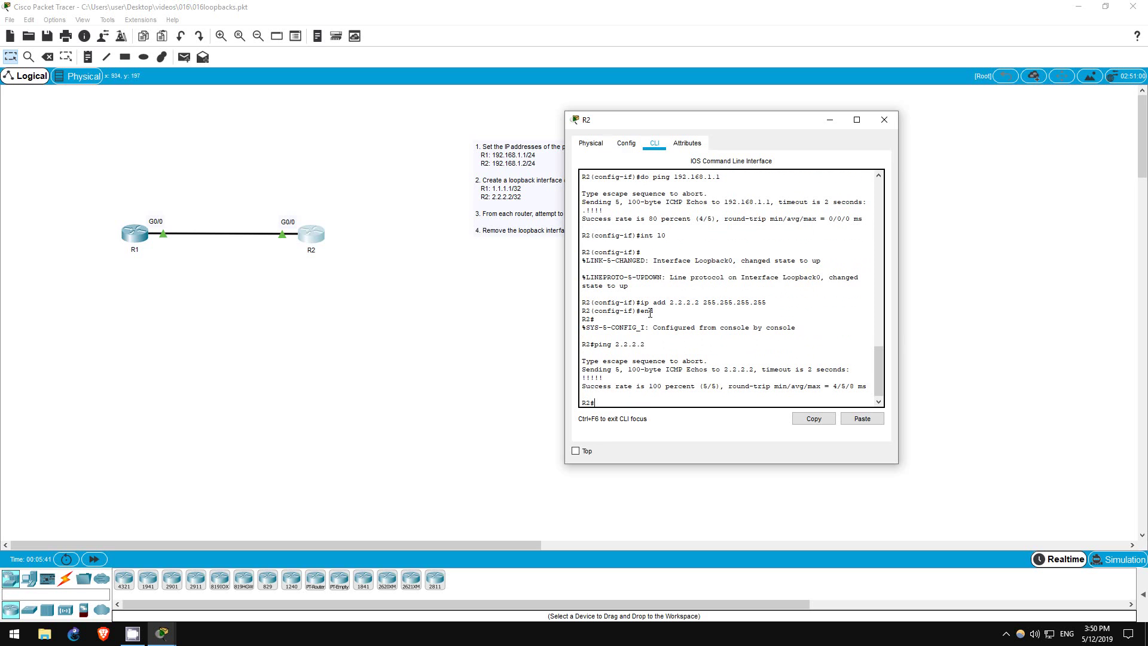
{"action": "type", "text": "ping 1.1.1.1"}
{"action": "key", "text": "Return"}
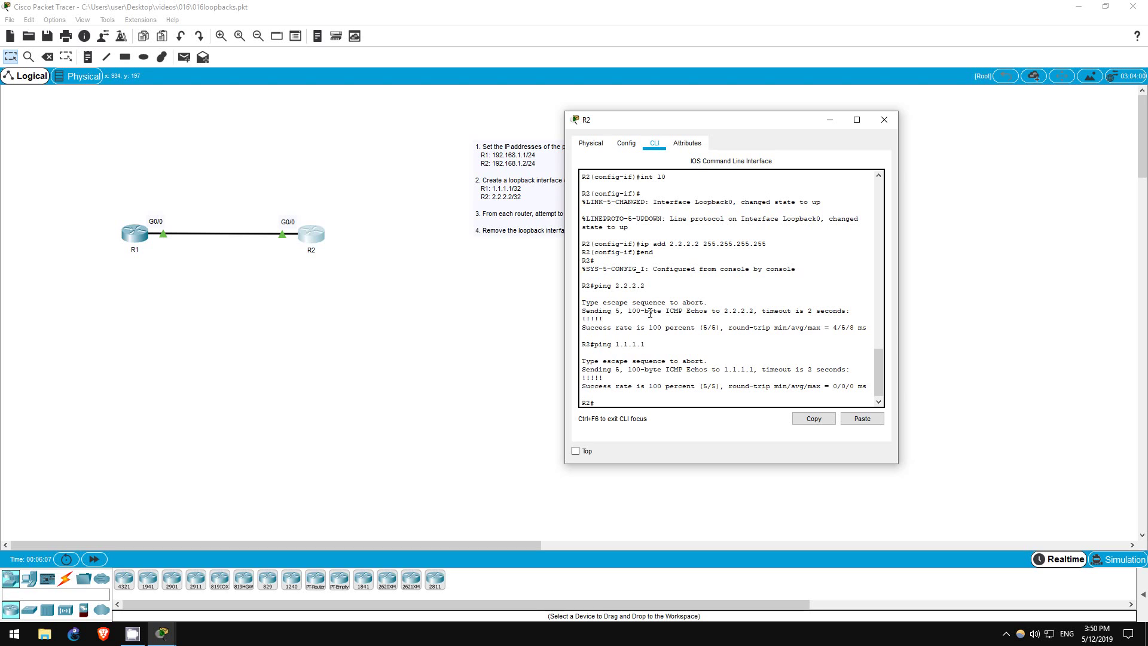
On R2, enter conf t and attempt 'no int g0/0', which is refused.
{"action": "type", "text": "conf t"}
{"action": "key", "text": "Return"}
{"action": "type", "text": "no int g0/0"}
{"action": "key", "text": "Return"}
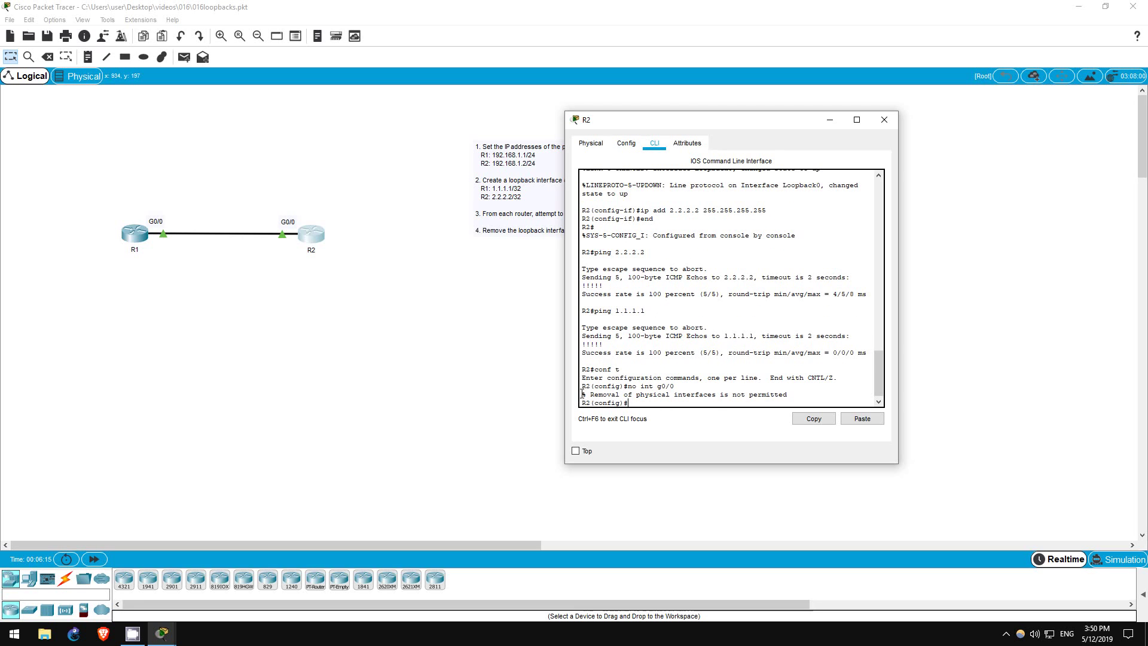
{"action": "left_click_drag", "start_coordinate": [581, 394], "coordinate": [793, 392]}
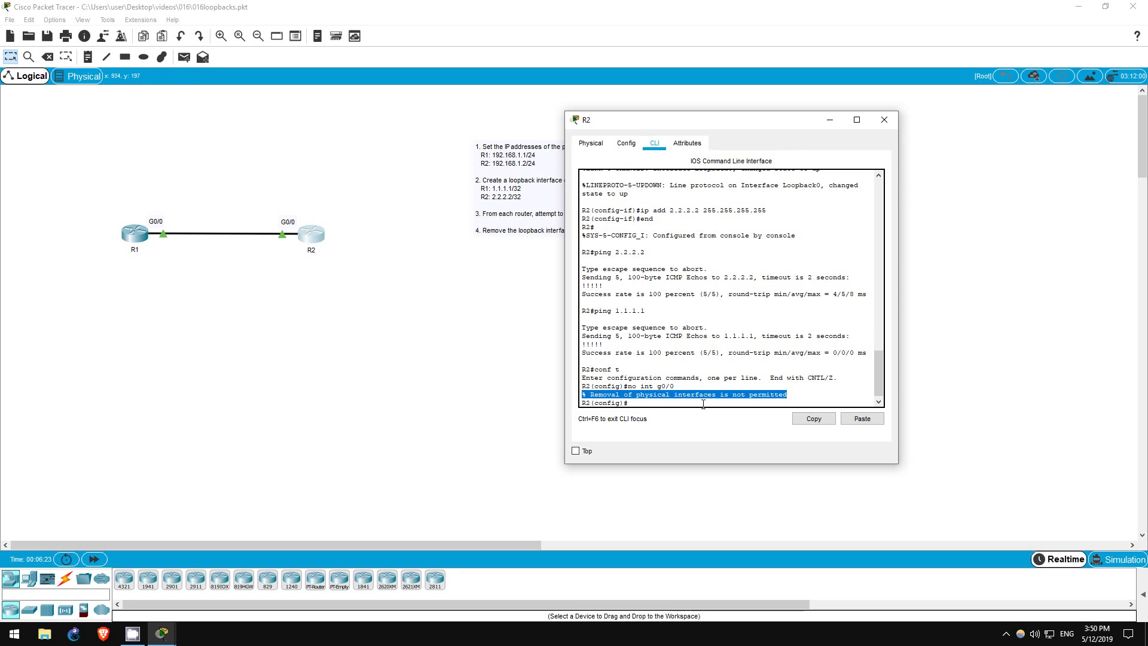
{"action": "left_click", "coordinate": [704, 404]}
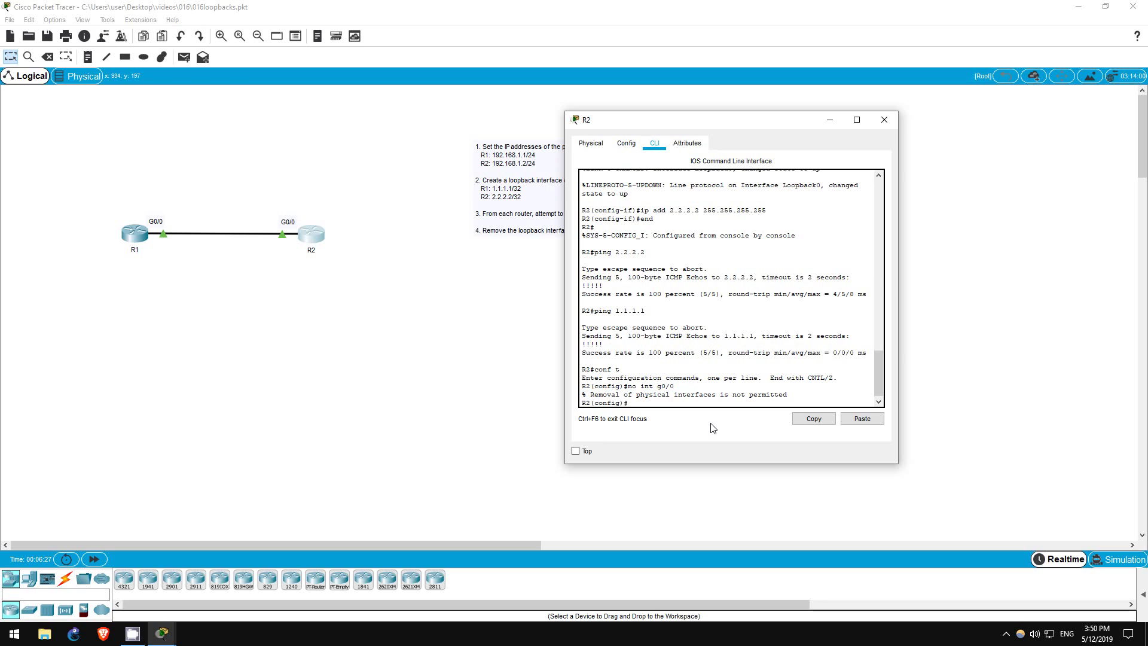
Show R2's interface brief table, widening the window to see Loopback0 at 2.2.2.2 up.
{"action": "type", "text": "do sh ip int br"}
{"action": "key", "text": "Return"}
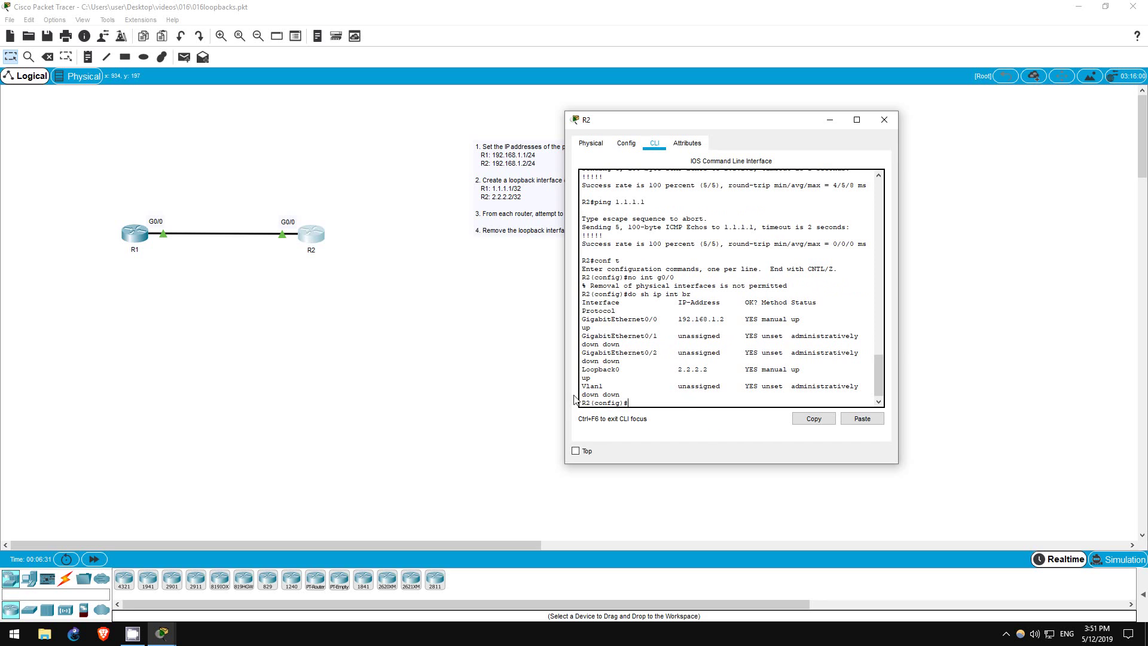
{"action": "left_click_drag", "start_coordinate": [565, 396], "coordinate": [811, 359]}
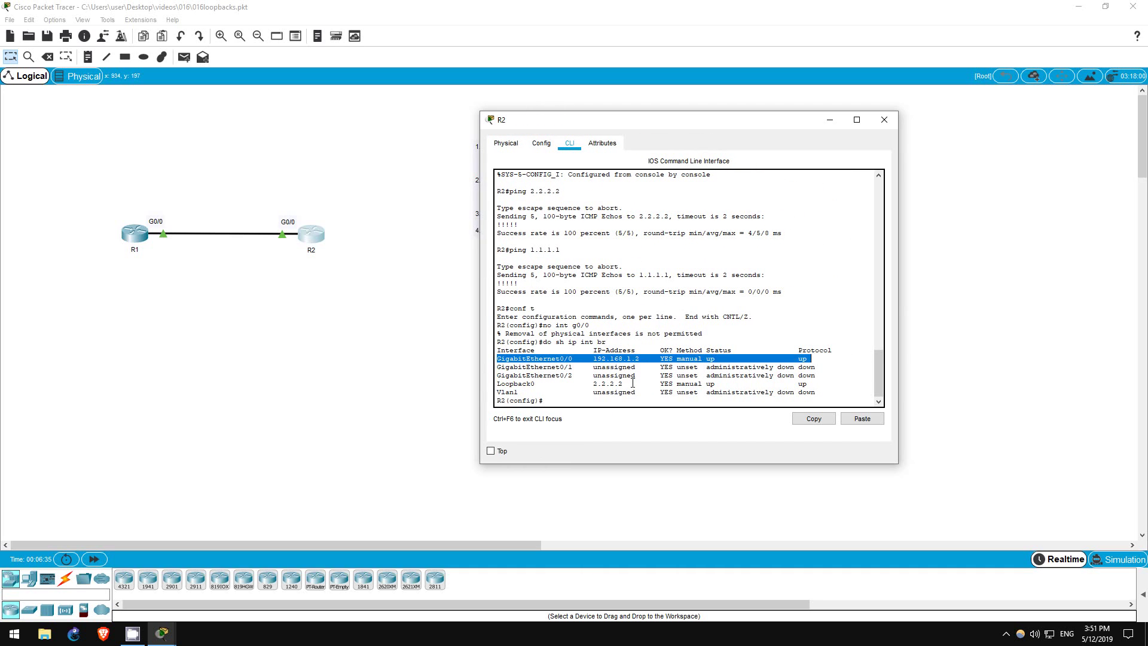
{"action": "left_click_drag", "start_coordinate": [497, 384], "coordinate": [810, 383]}
{"action": "left_click", "coordinate": [671, 405]}
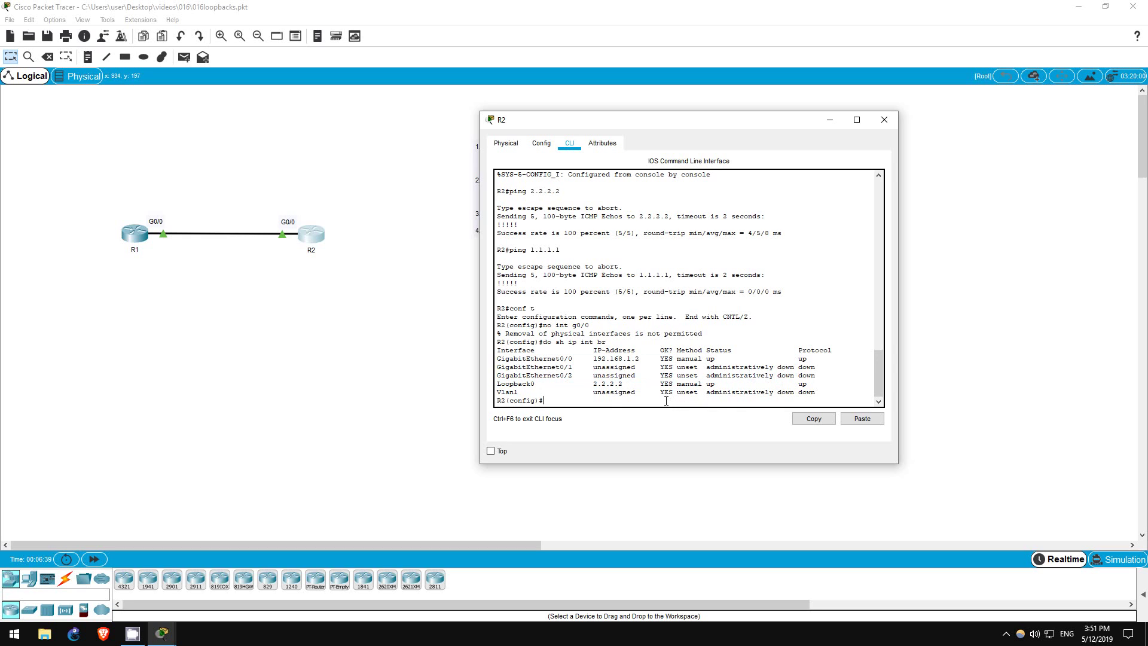
Delete R2's Loopback0 and confirm only G0/0, G0/1, G0/2 and Vlan1 remain.
{"action": "type", "text": "no int l0"}
{"action": "key", "text": "Return"}
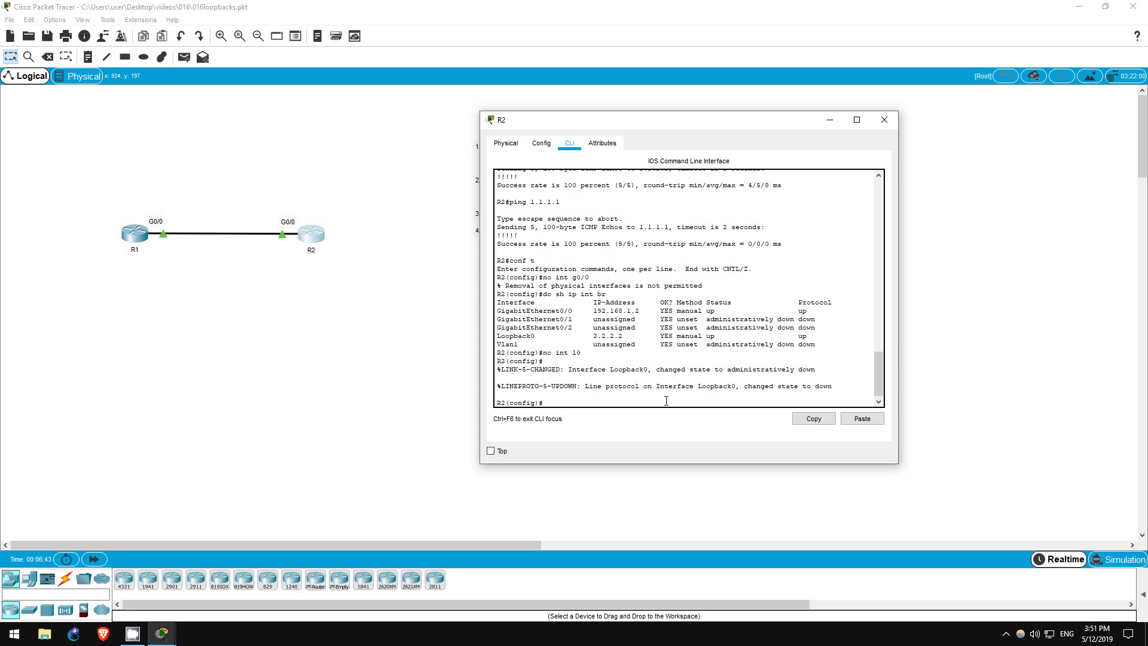
{"action": "type", "text": "do sh ip int br"}
{"action": "key", "text": "Return"}
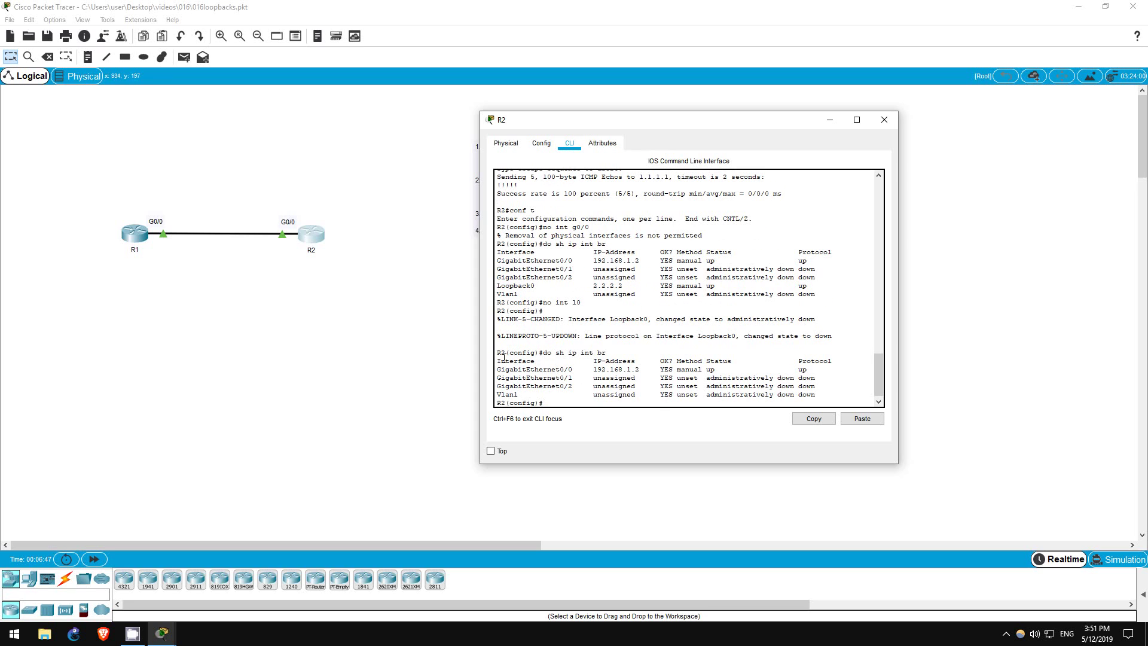
{"action": "left_click_drag", "start_coordinate": [500, 358], "coordinate": [817, 398]}
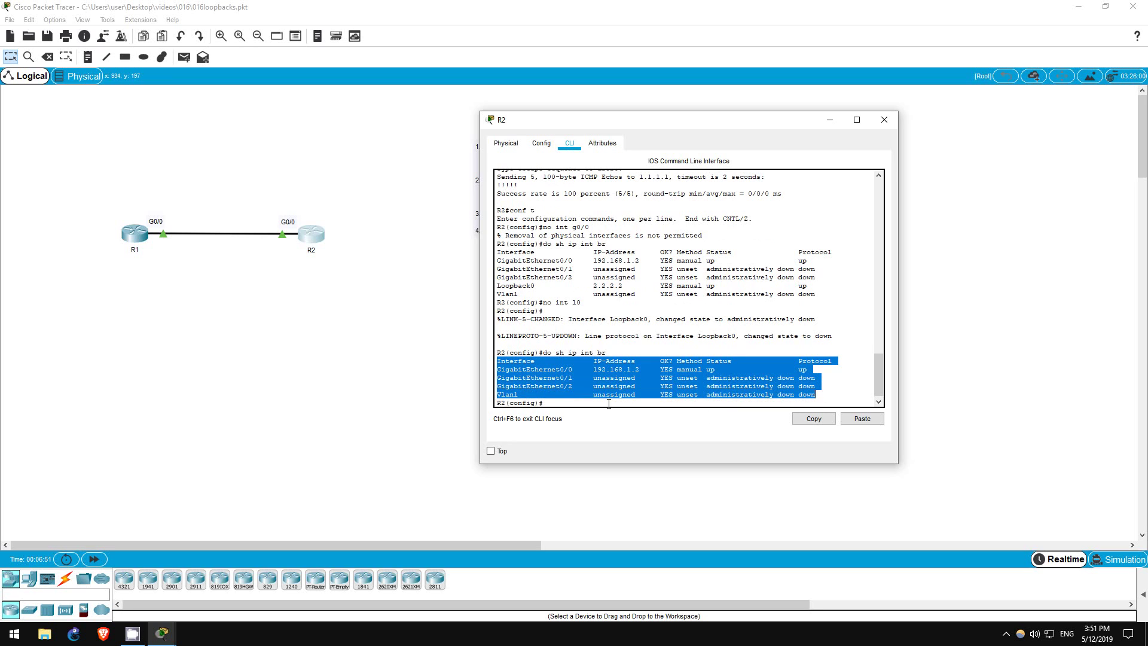
{"action": "left_click", "coordinate": [562, 403]}
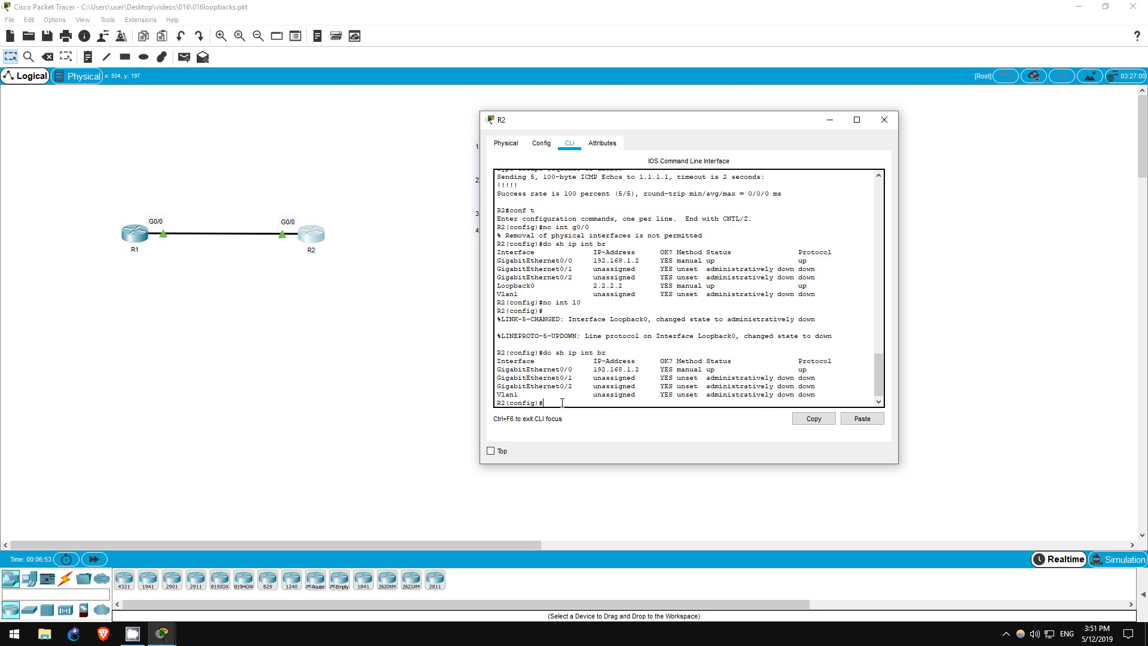
Switch from R2 to R1's CLI and list its interfaces with 'sh ip int br', highlighting Loopback0.
{"action": "left_click", "coordinate": [321, 333]}
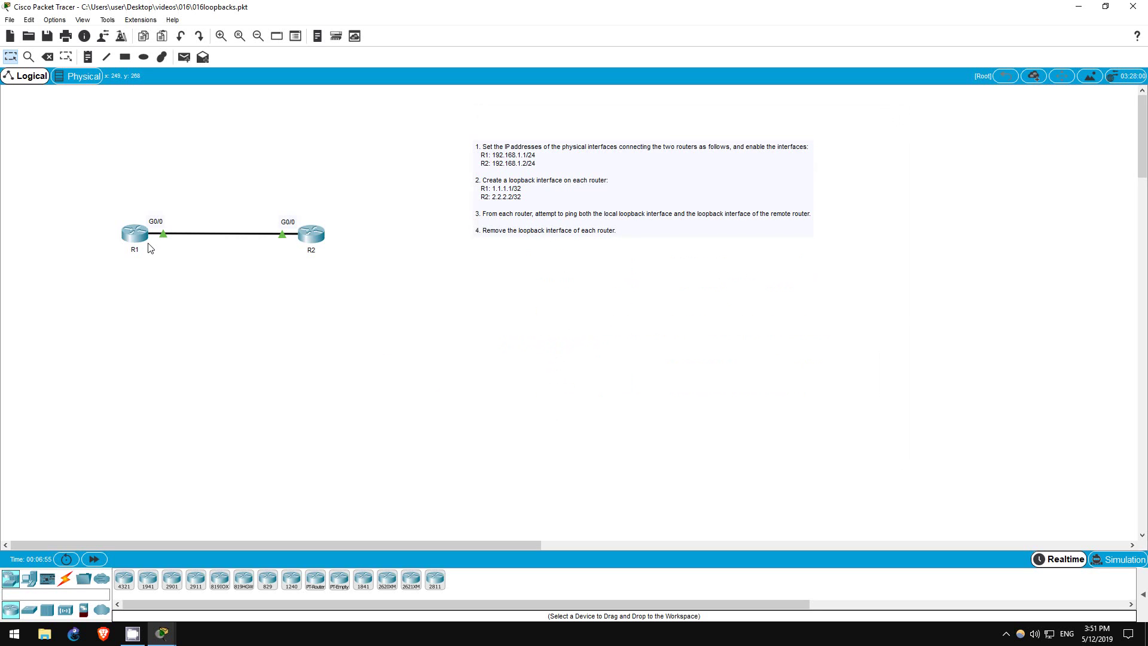
{"action": "left_click", "coordinate": [134, 234]}
{"action": "left_click_drag", "start_coordinate": [594, 317], "coordinate": [499, 317]}
{"action": "type", "text": "sh ip int br"}
{"action": "key", "text": "Return"}
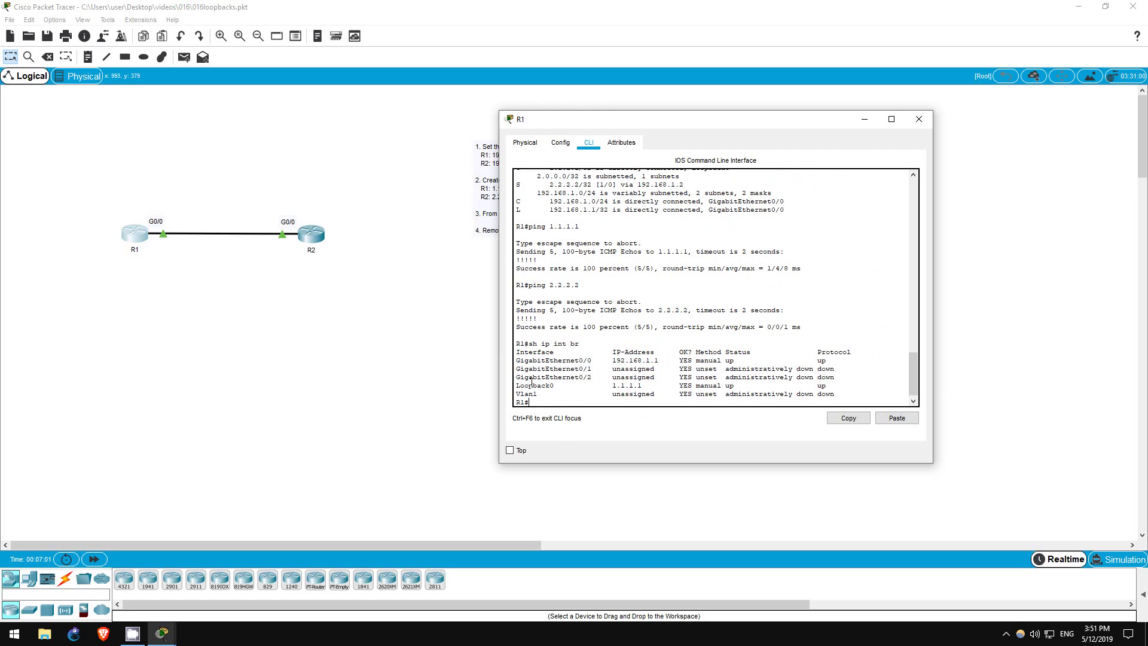
{"action": "left_click_drag", "start_coordinate": [531, 384], "coordinate": [761, 390]}
Delete R1's Loopback0 with 'no int l0' and confirm via 'do sh ip int br'.
{"action": "type", "text": "conf t"}
{"action": "key", "text": "Return"}
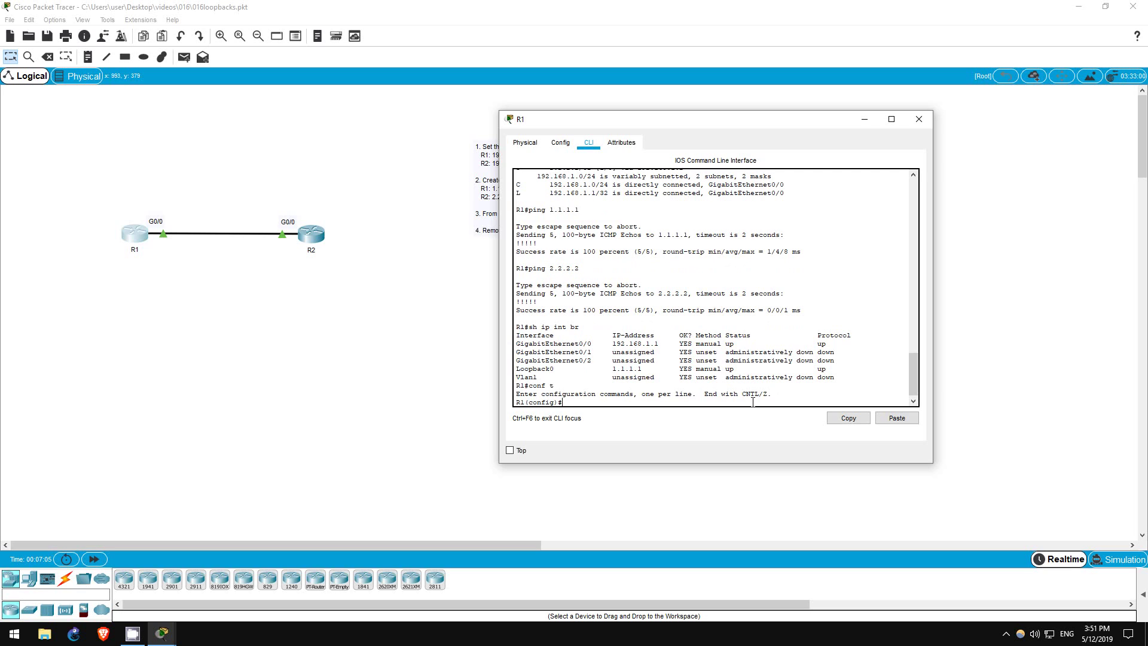
{"action": "type", "text": "no int l0"}
{"action": "key", "text": "Return"}
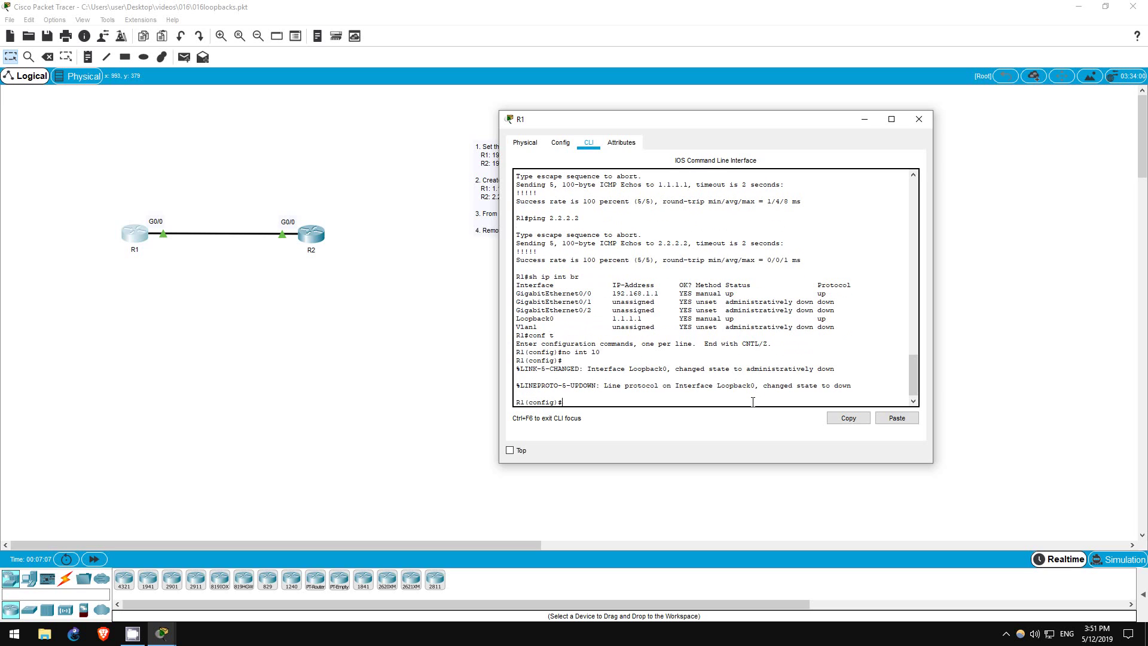
{"action": "type", "text": "do sh ip int br"}
{"action": "key", "text": "Return"}
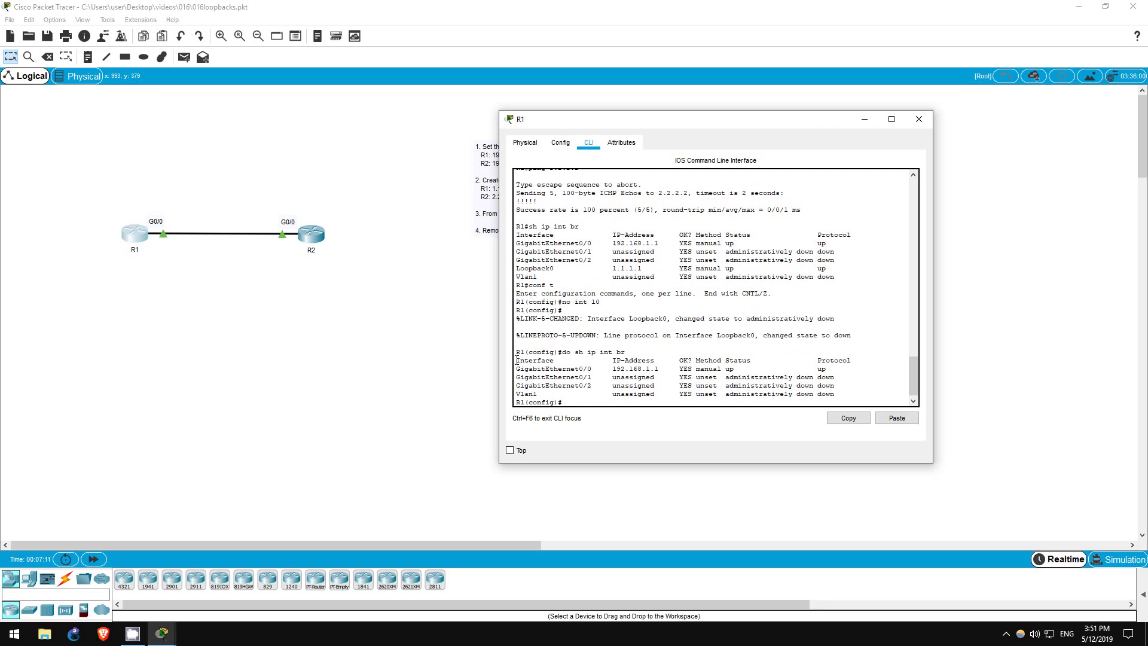
{"action": "left_click_drag", "start_coordinate": [516, 359], "coordinate": [841, 390]}
Minimize R1's device window to return to the two-router topology view.
{"action": "left_click", "coordinate": [864, 119]}
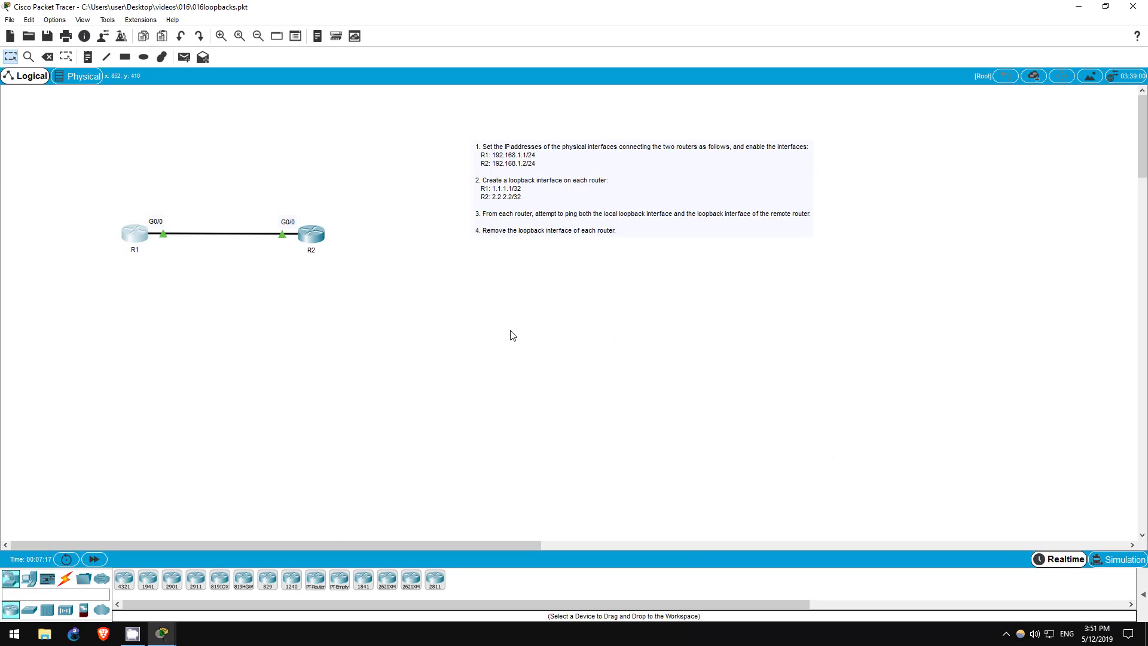